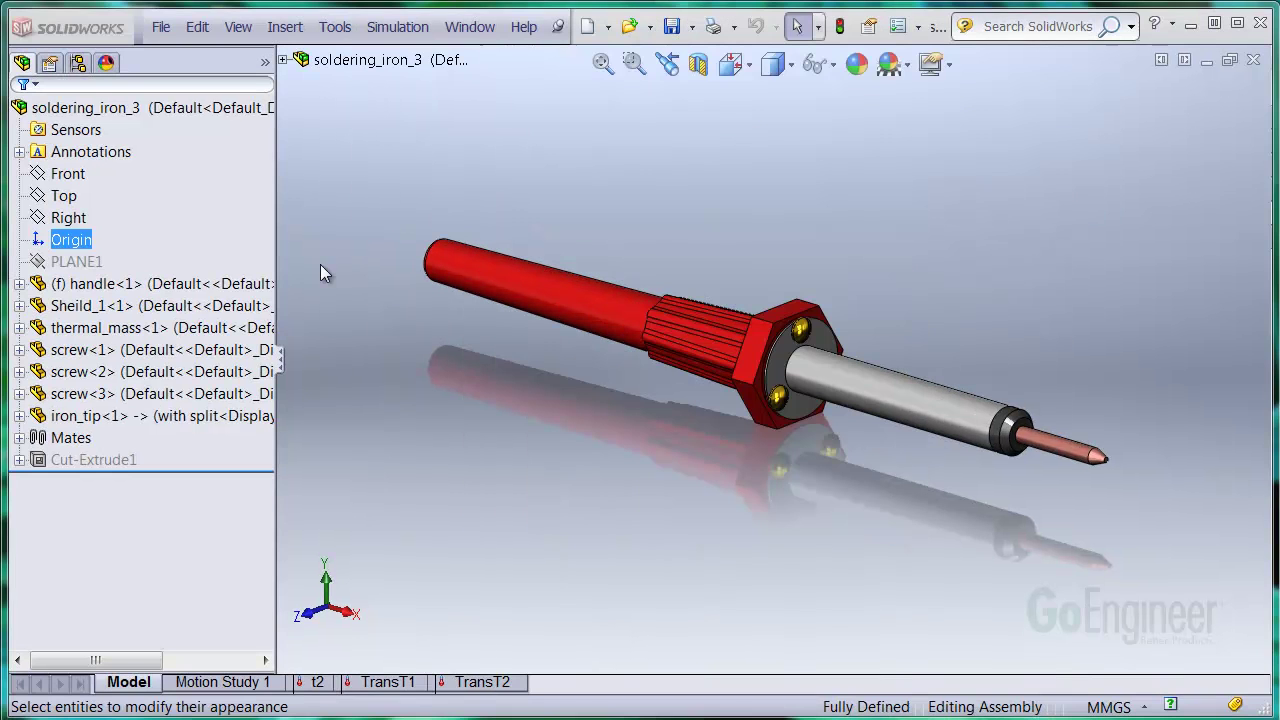
Show the symmetric configuration so the soldering iron appears cut in half lengthwise.
{"action": "mouse_move", "coordinate": [416, 212]}
{"action": "middle_mouse_down"}
{"action": "mouse_move", "coordinate": [337, 163]}
{"action": "mouse_move", "coordinate": [386, 194]}
{"action": "mouse_move", "coordinate": [409, 231]}
{"action": "middle_mouse_up"}
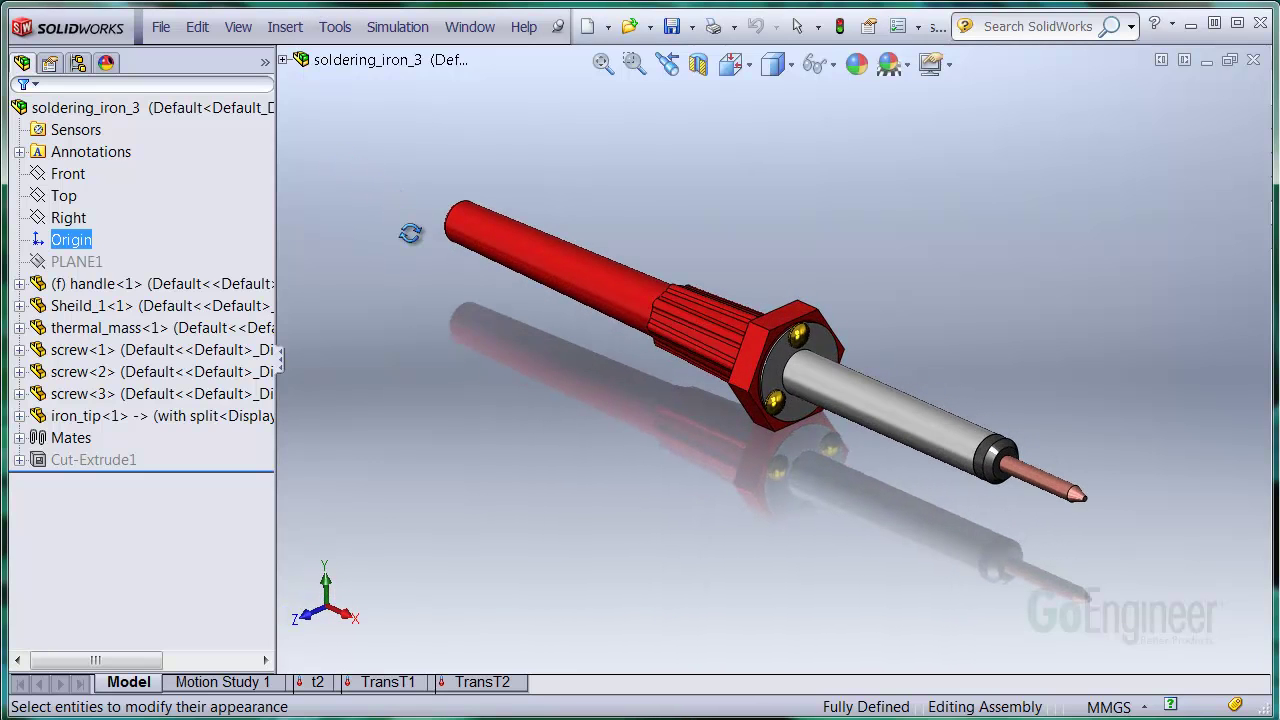
{"action": "left_click", "coordinate": [78, 62]}
{"action": "left_click", "coordinate": [108, 153]}
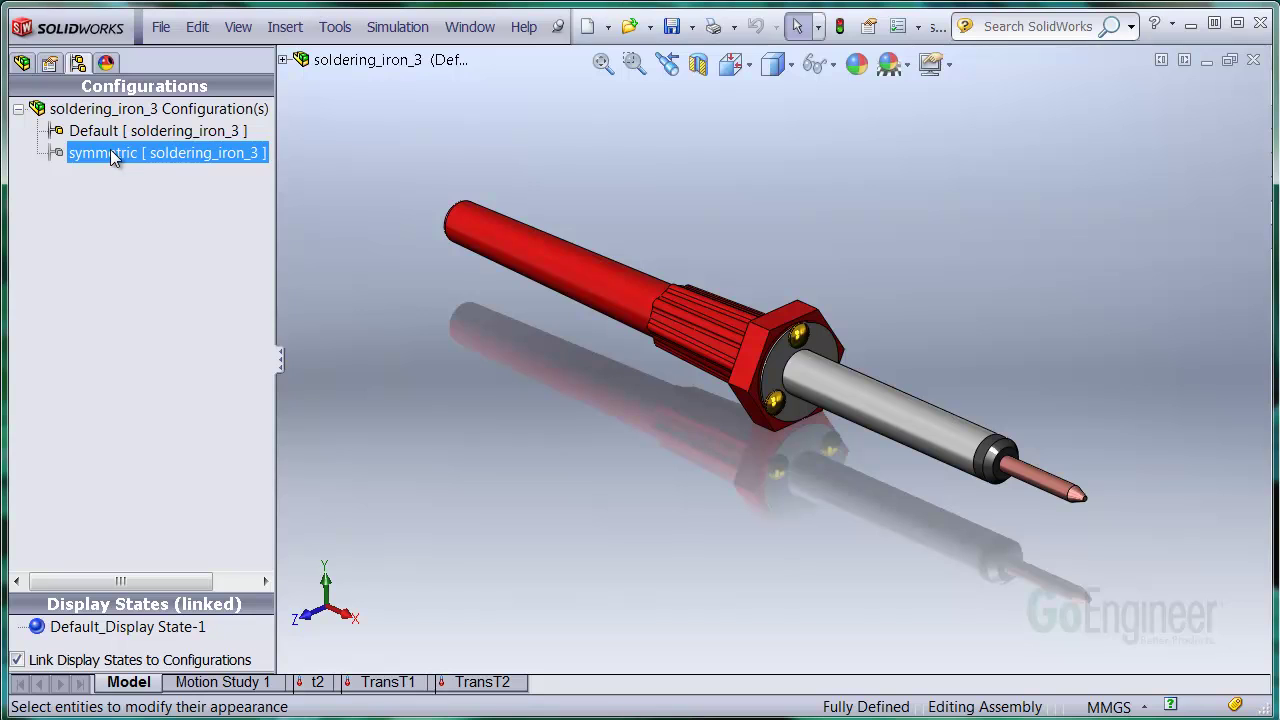
{"action": "right_click", "coordinate": [110, 150]}
{"action": "left_click", "coordinate": [178, 166]}
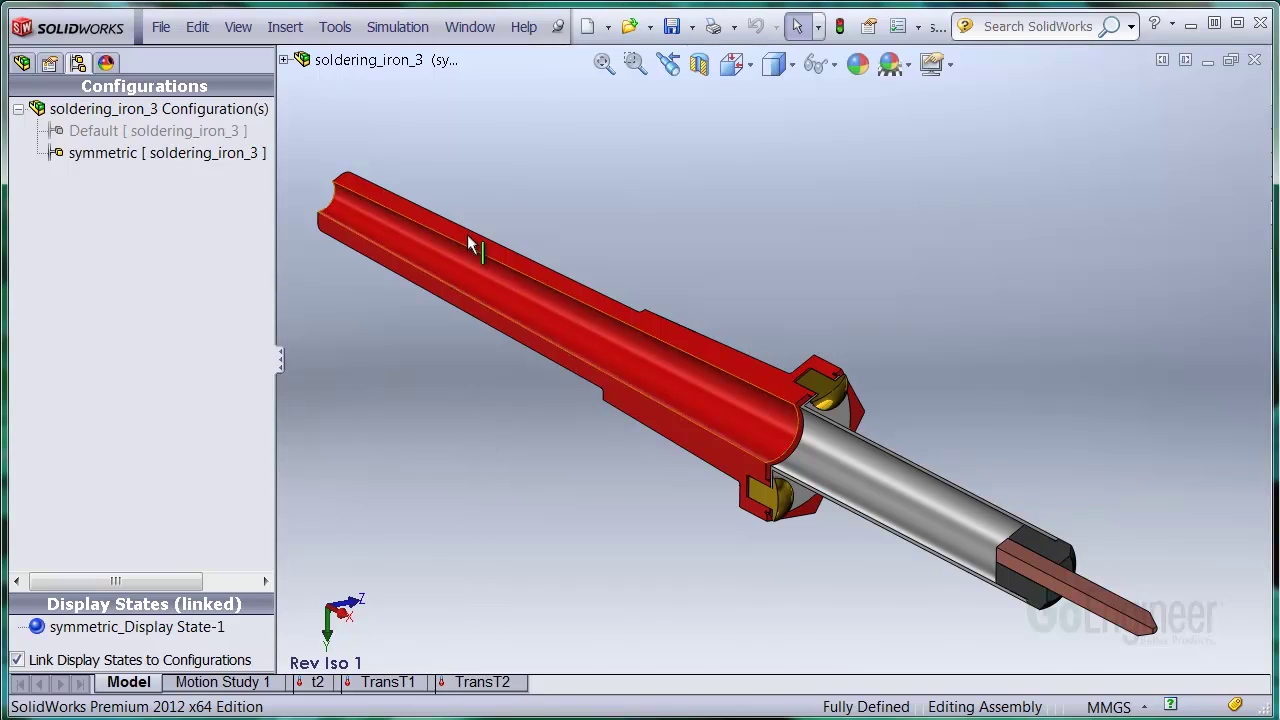
Create a new thermal simulation study named Thermal SS.
{"action": "left_click", "coordinate": [397, 26]}
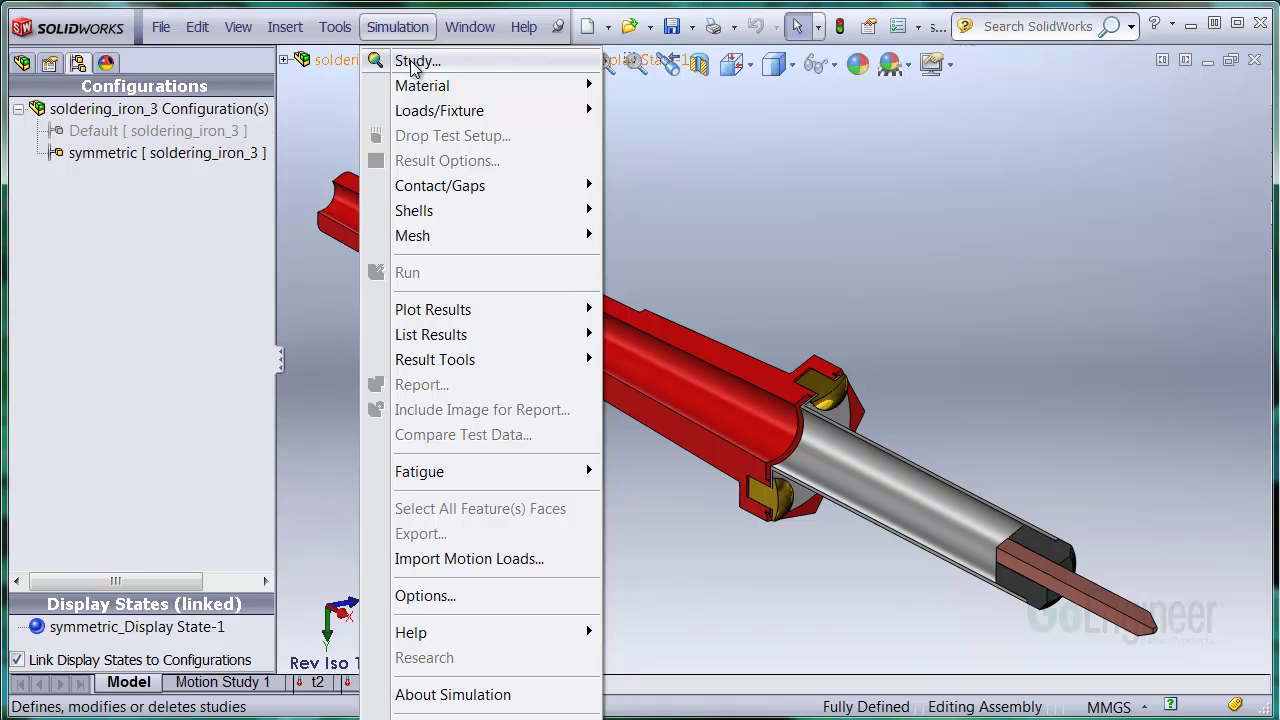
{"action": "left_click", "coordinate": [415, 61]}
{"action": "left_click", "coordinate": [29, 426]}
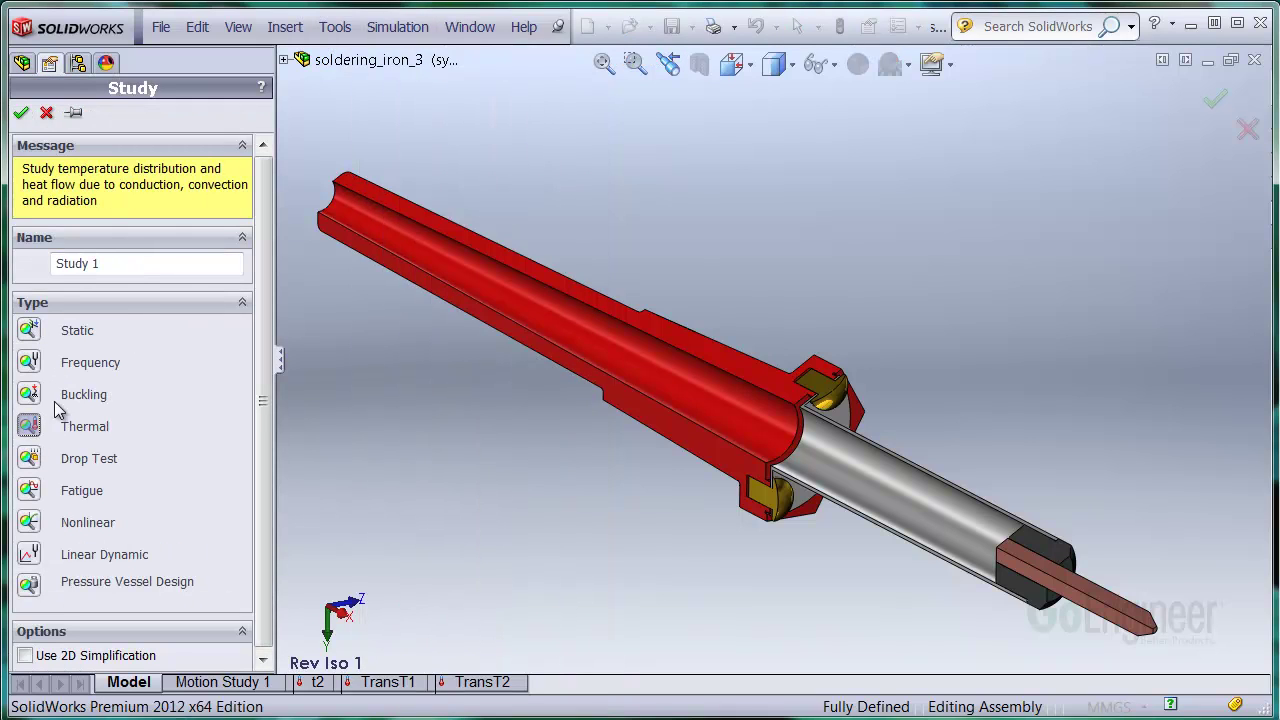
{"action": "left_click_drag", "start_coordinate": [112, 264], "coordinate": [44, 266]}
{"action": "type", "text": "Thermal SS"}
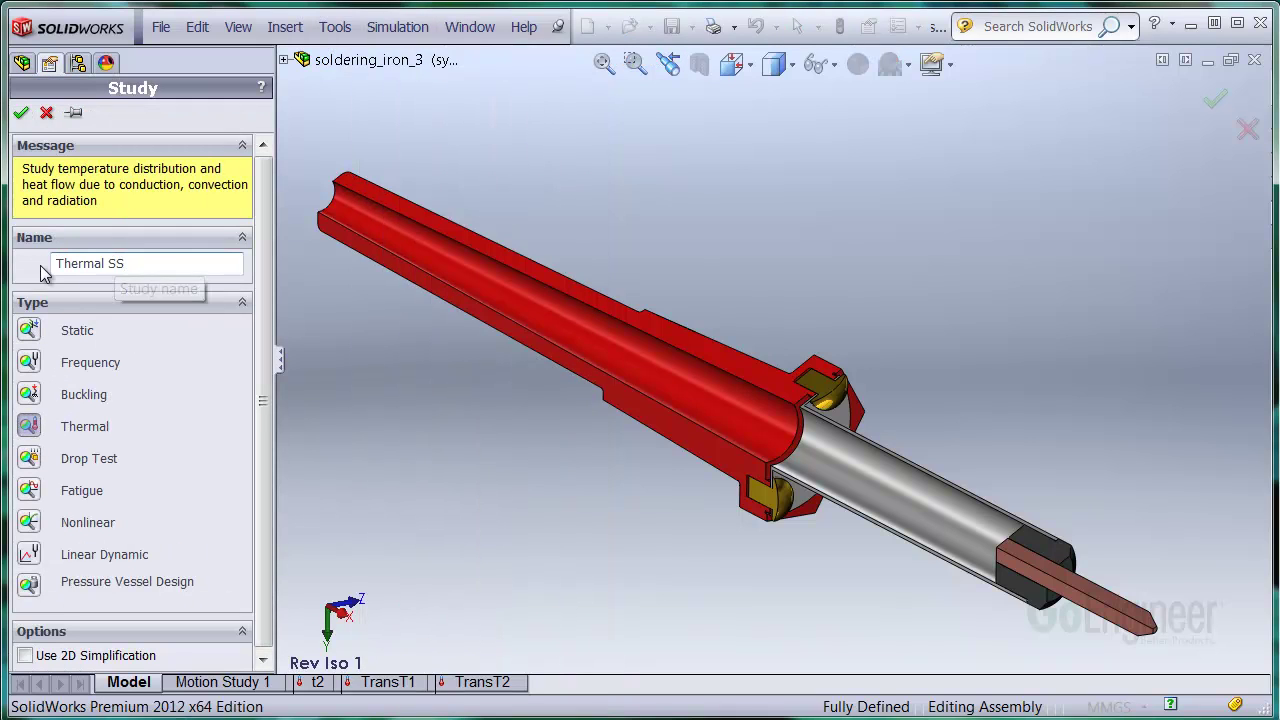
{"action": "key", "text": "Return"}
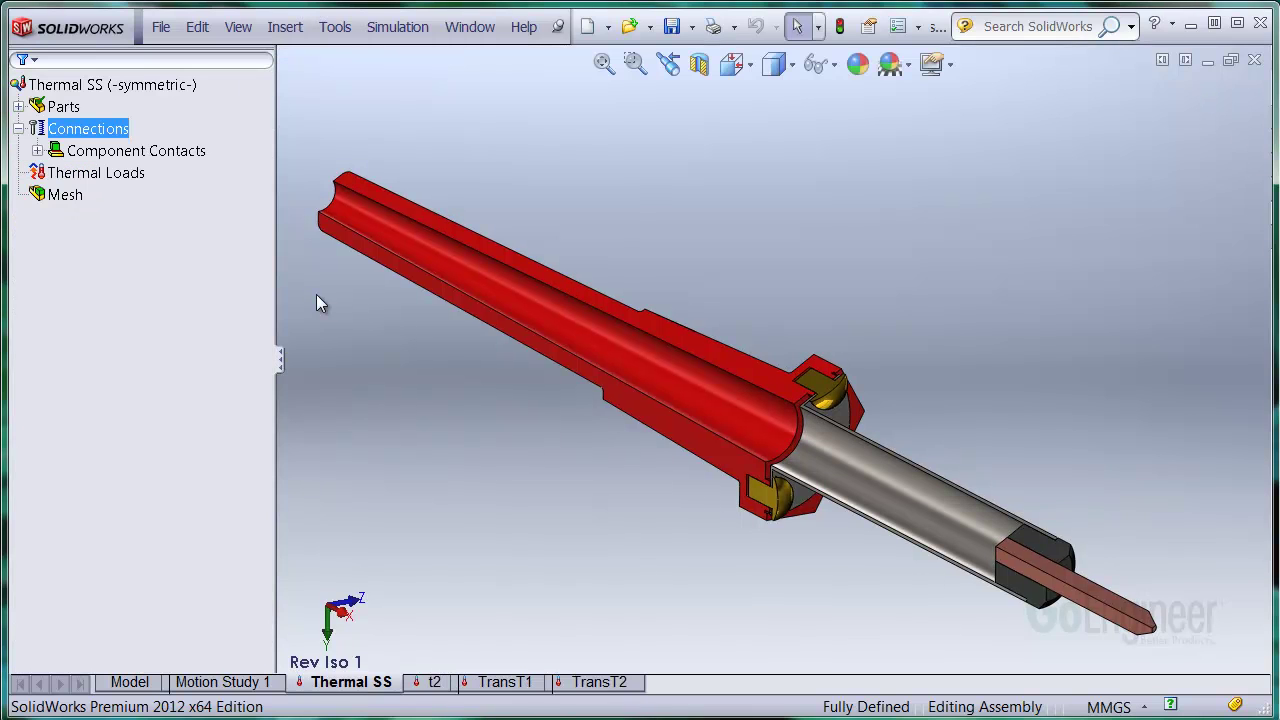
Add a Heat Power load of 8.3 W in SI units on the thermal_mass part.
{"action": "right_click", "coordinate": [72, 183]}
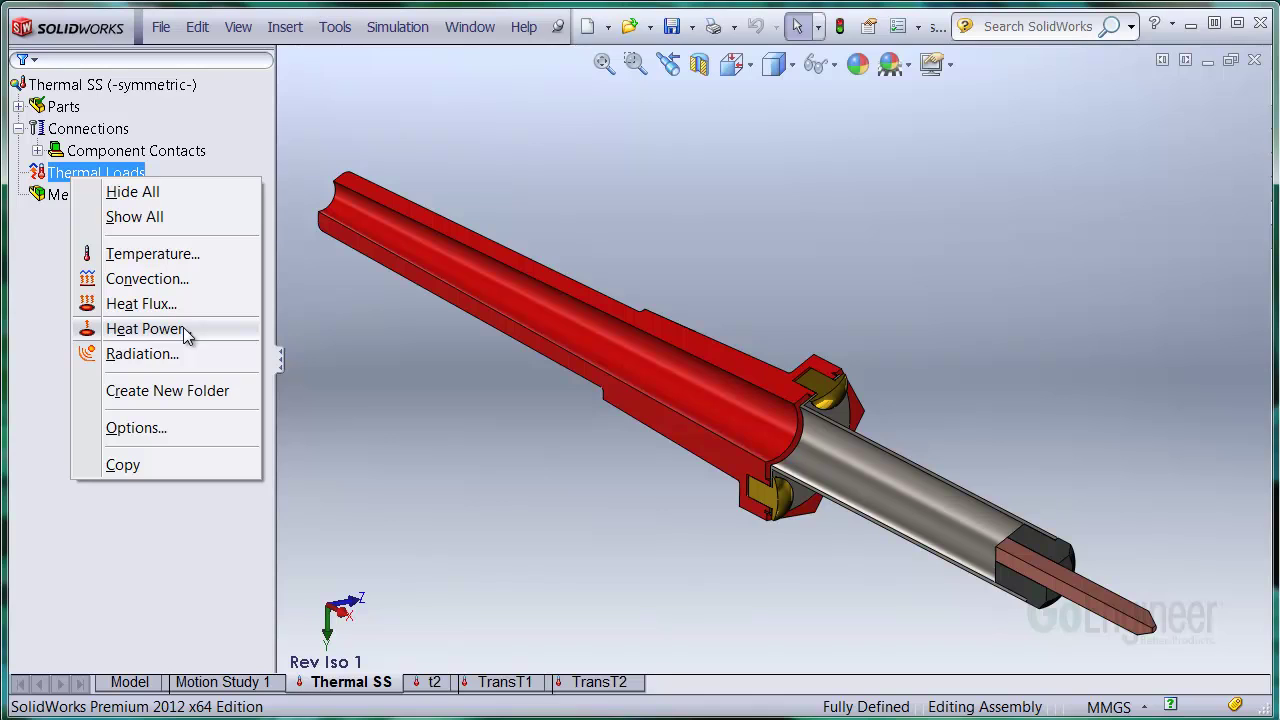
{"action": "left_click", "coordinate": [145, 329]}
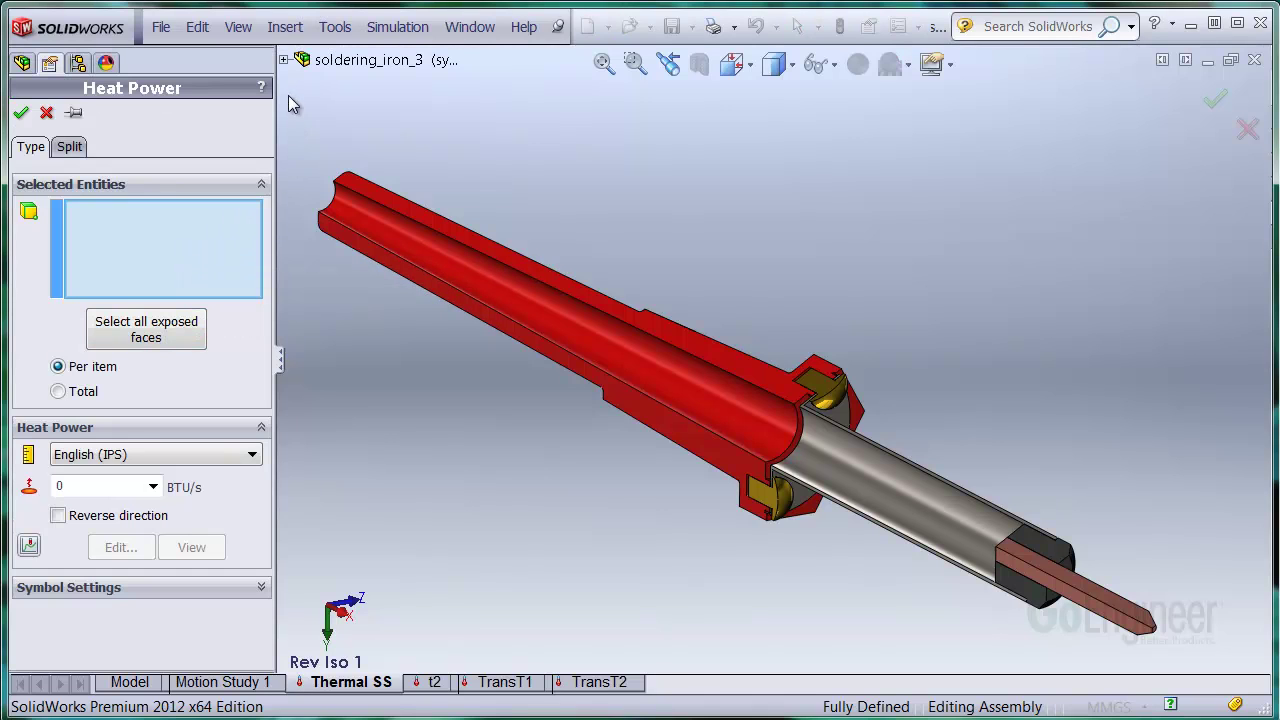
{"action": "left_click", "coordinate": [284, 61]}
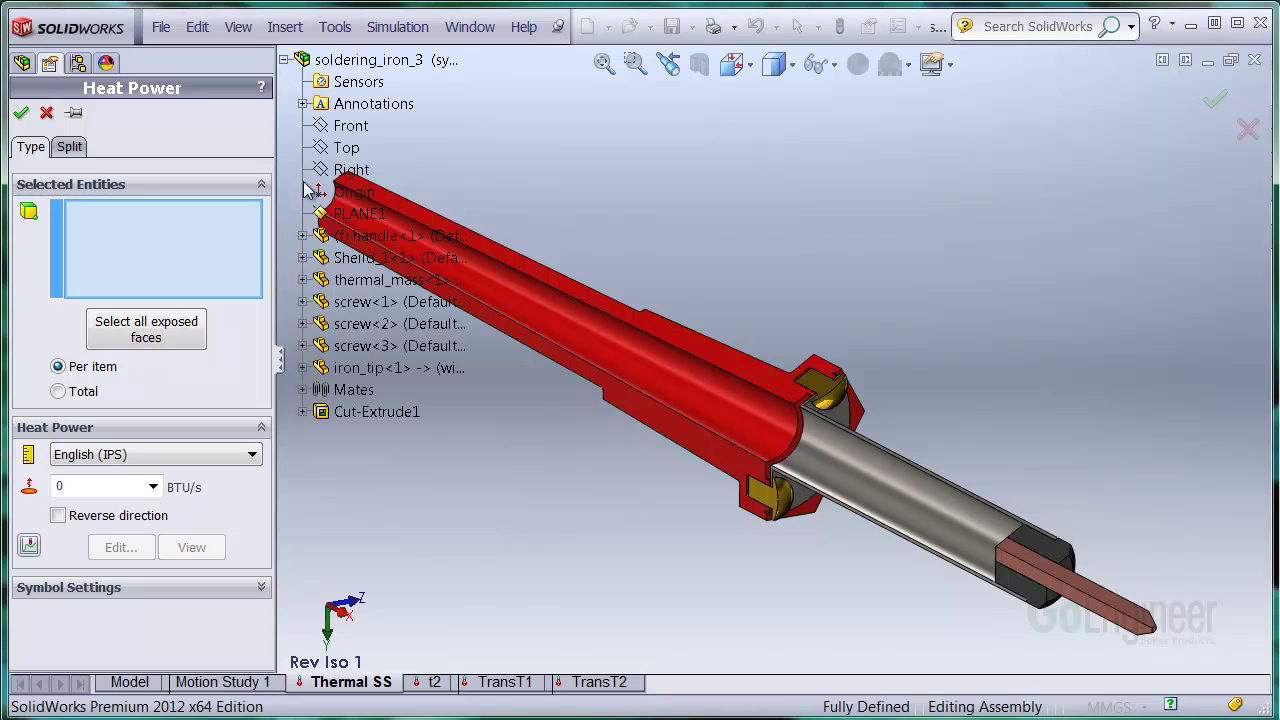
{"action": "left_click", "coordinate": [322, 282]}
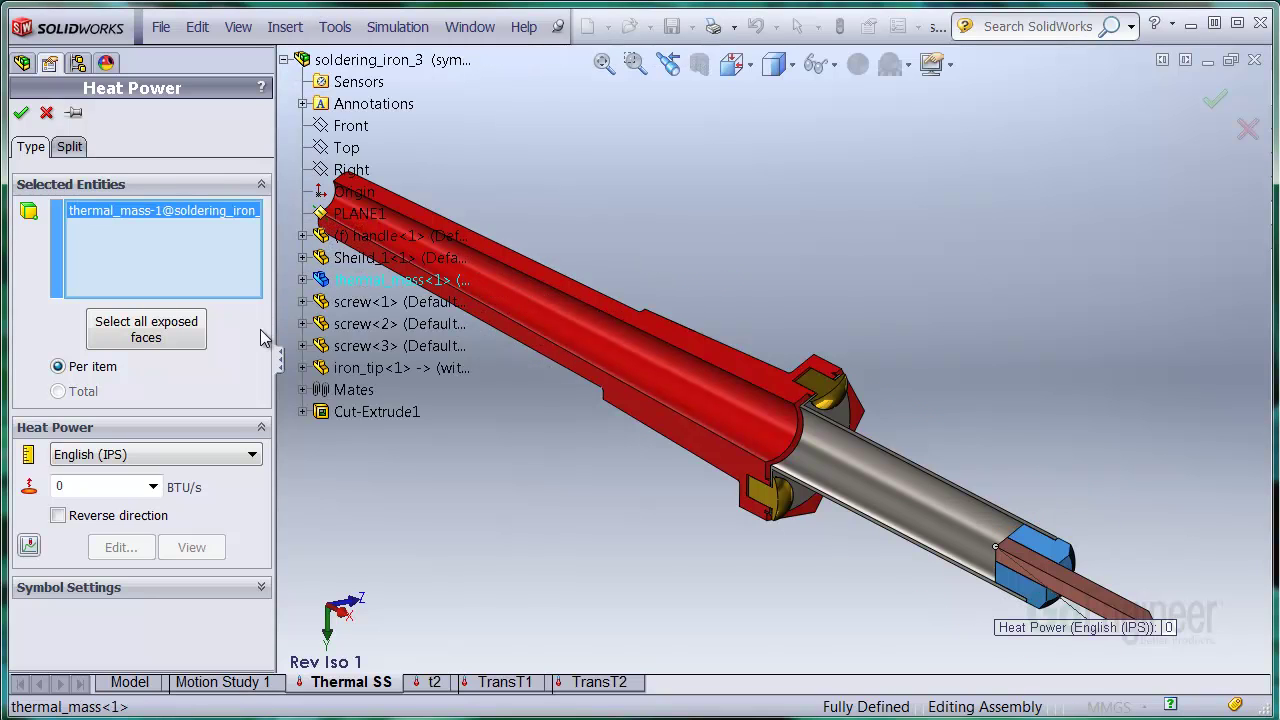
{"action": "left_click", "coordinate": [221, 456]}
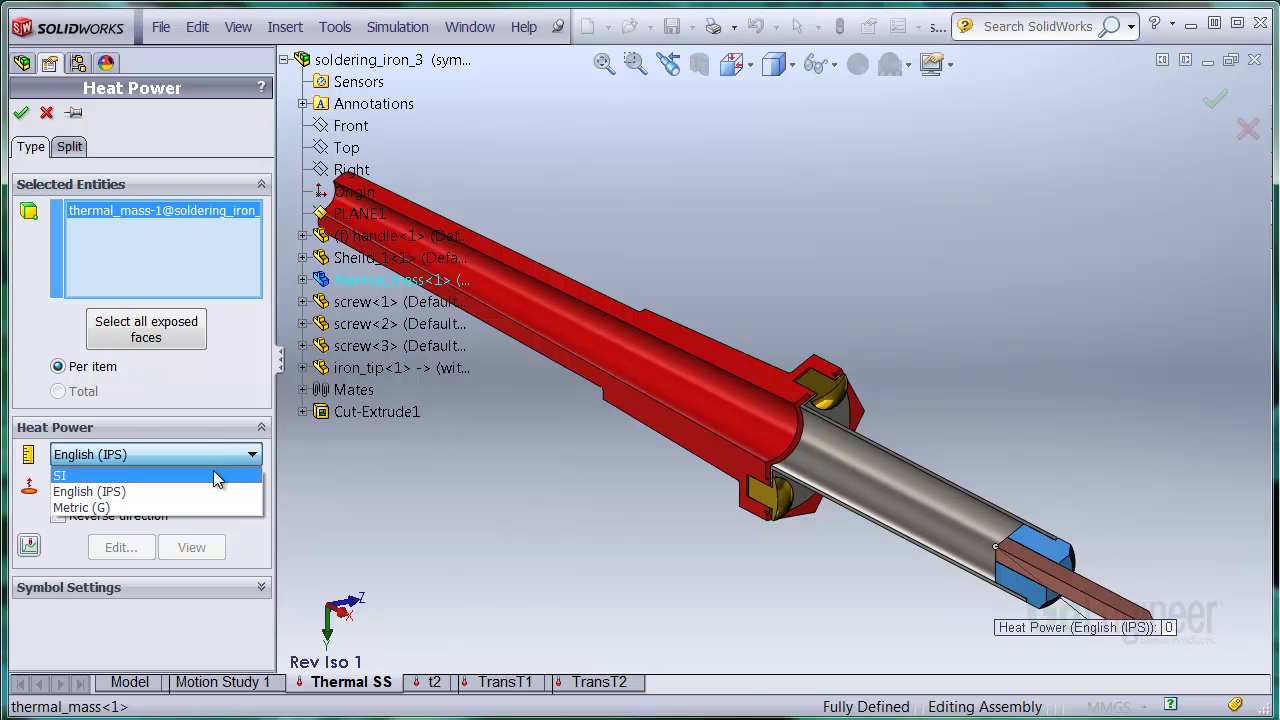
{"action": "left_click", "coordinate": [219, 475]}
{"action": "left_click", "coordinate": [125, 487]}
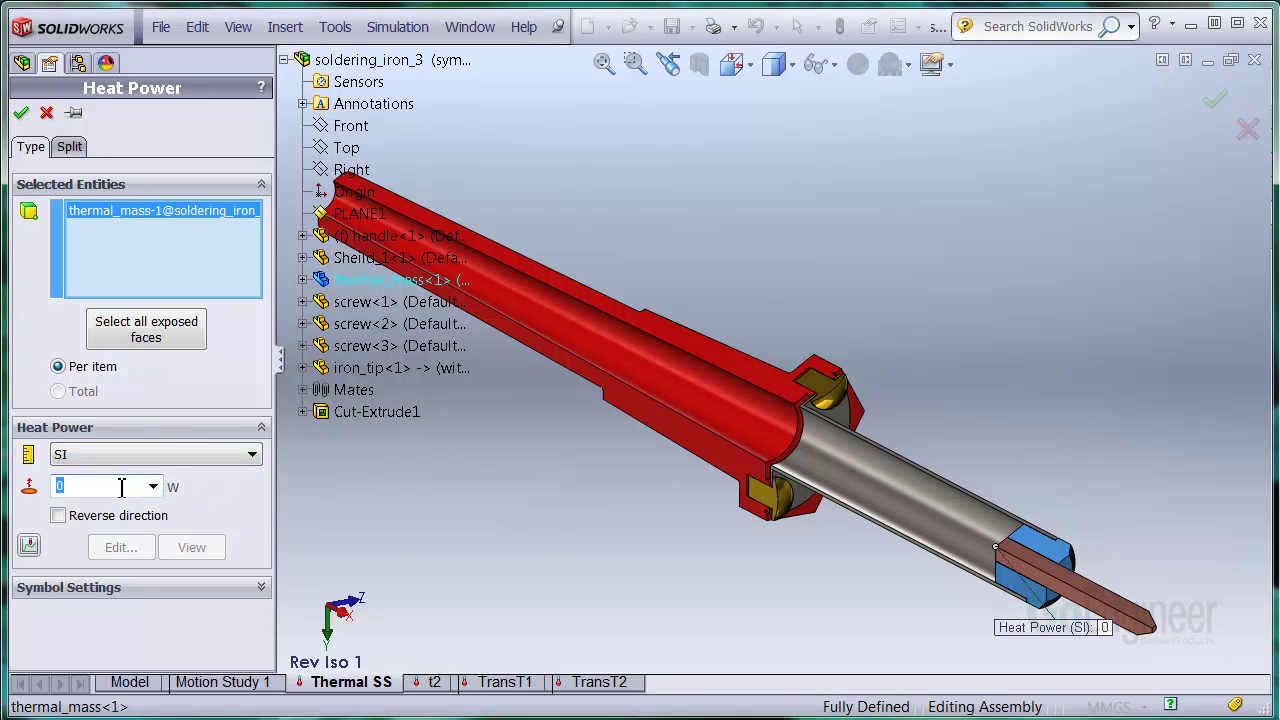
{"action": "type", "text": "8.3"}
Confirm the 8.3 W heat power and add a convection load on all exposed faces.
{"action": "left_click", "coordinate": [20, 112]}
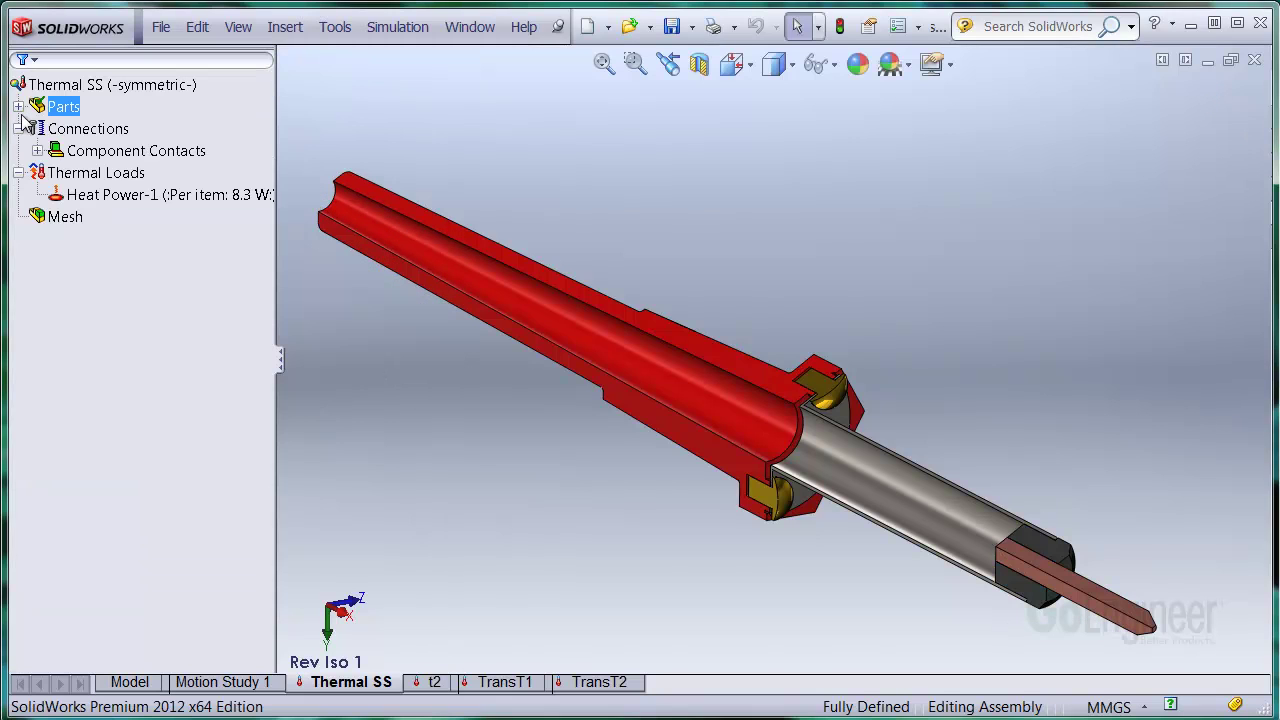
{"action": "left_click", "coordinate": [64, 175]}
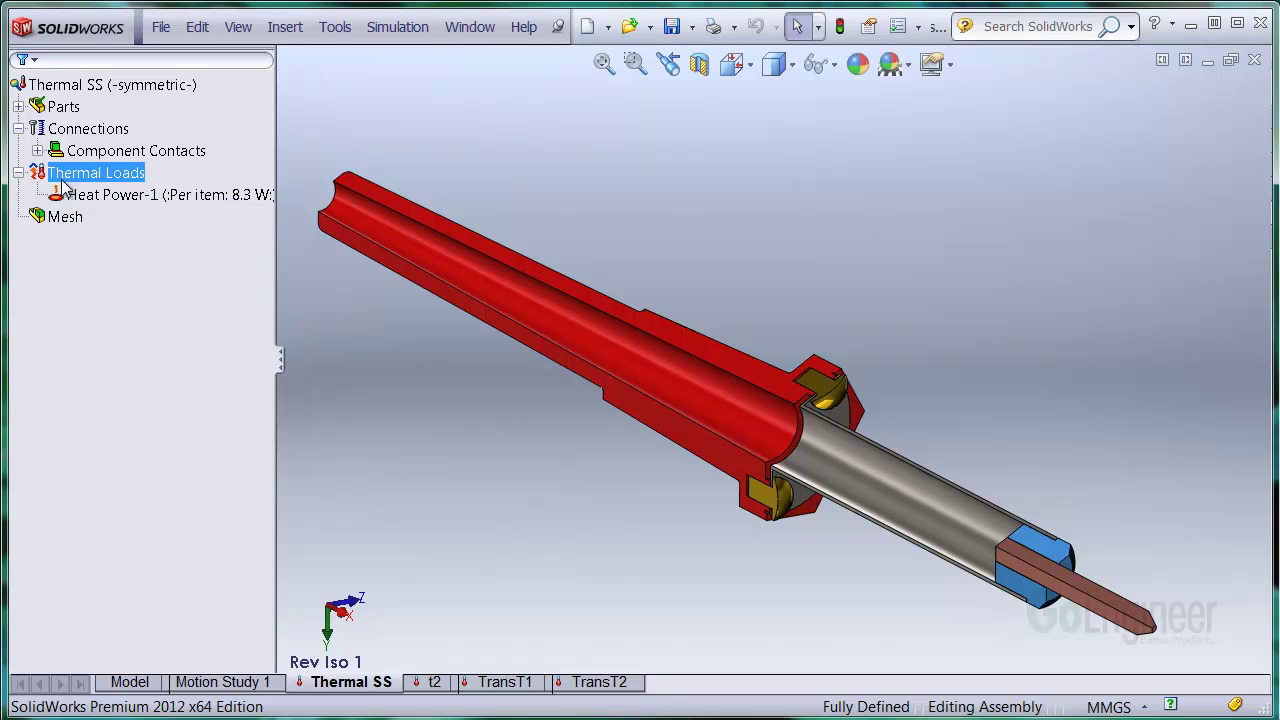
{"action": "right_click", "coordinate": [64, 175]}
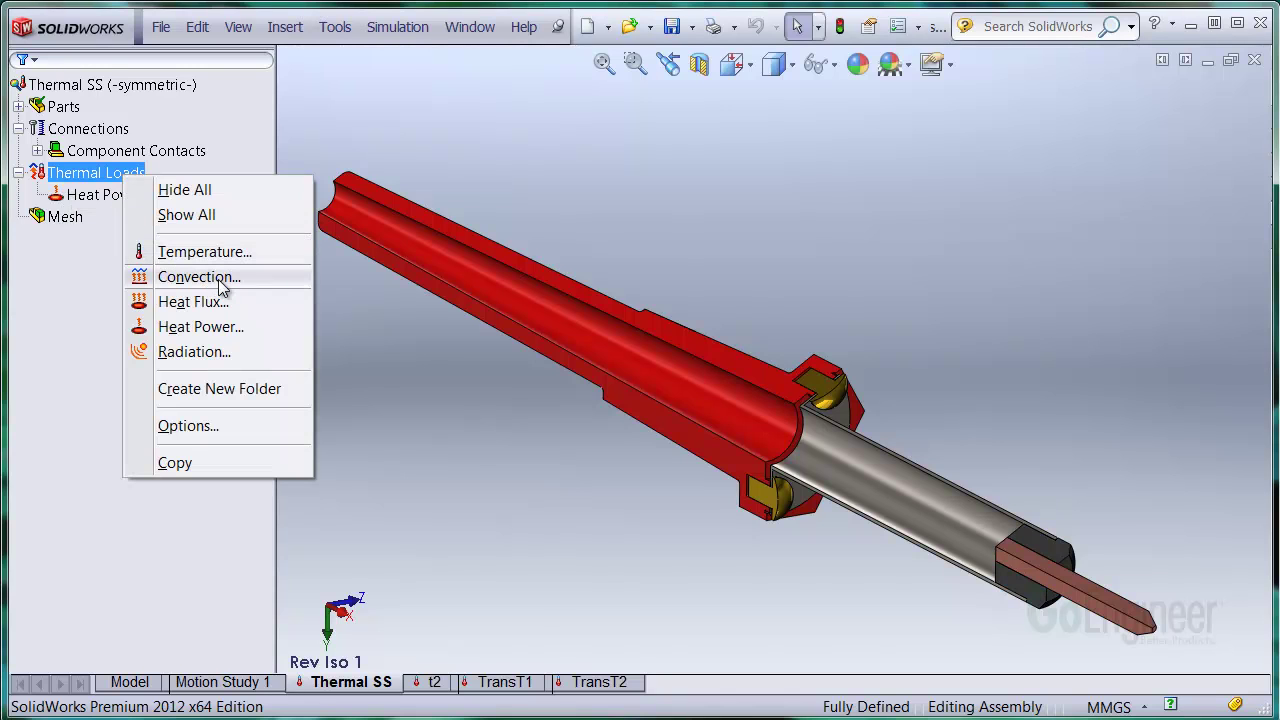
{"action": "left_click", "coordinate": [222, 278]}
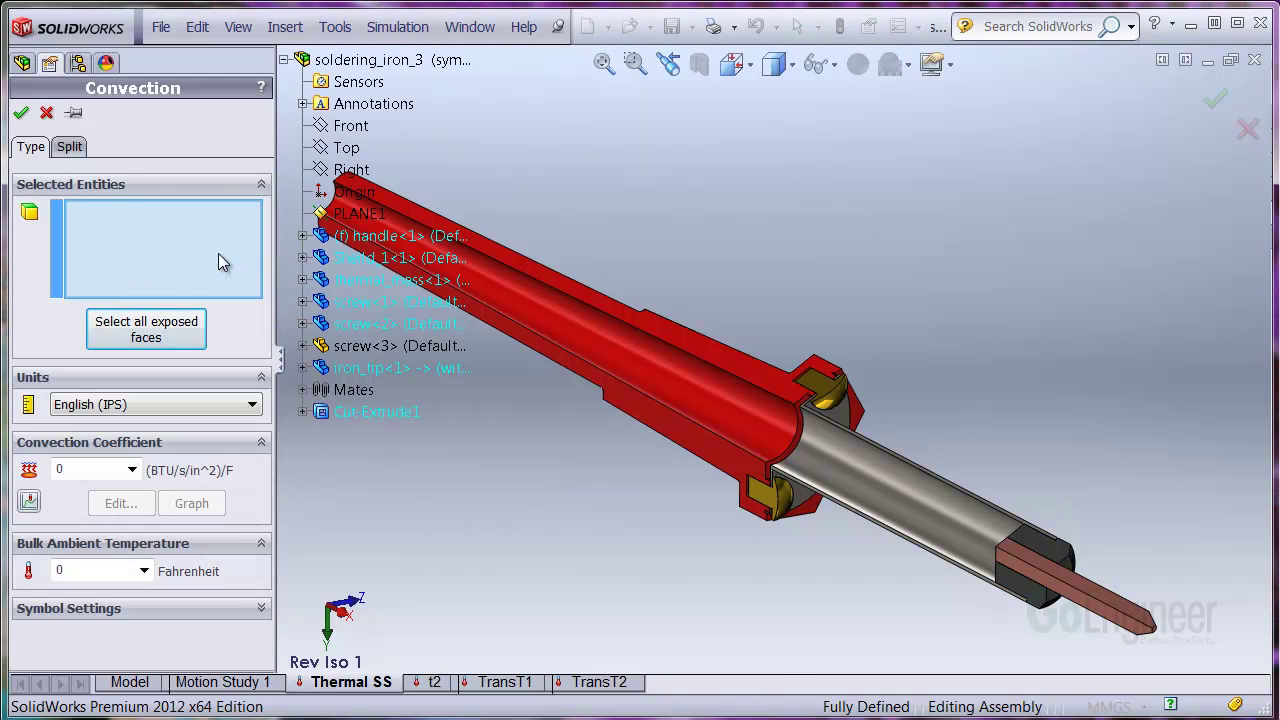
{"action": "left_click", "coordinate": [133, 332]}
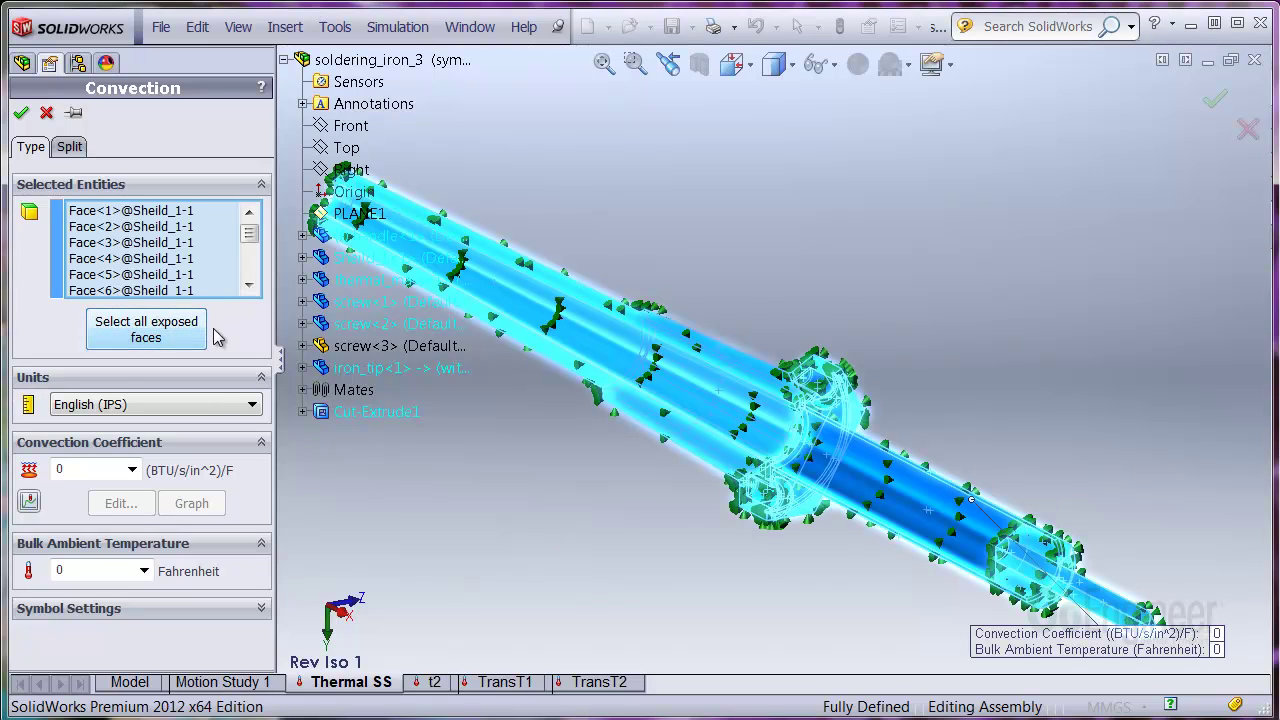
{"action": "left_click", "coordinate": [1085, 592]}
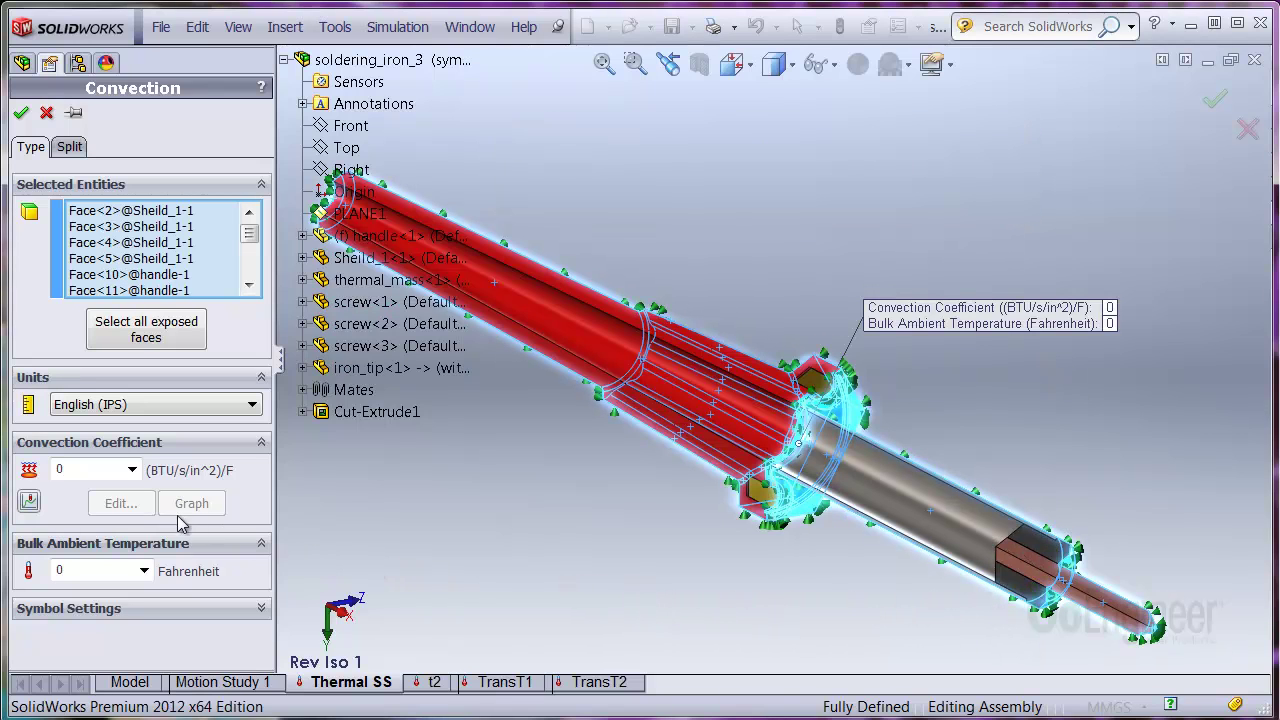
Set the convection to SI units with a 50 W/m²K coefficient at 297.04 K ambient.
{"action": "left_click", "coordinate": [92, 410]}
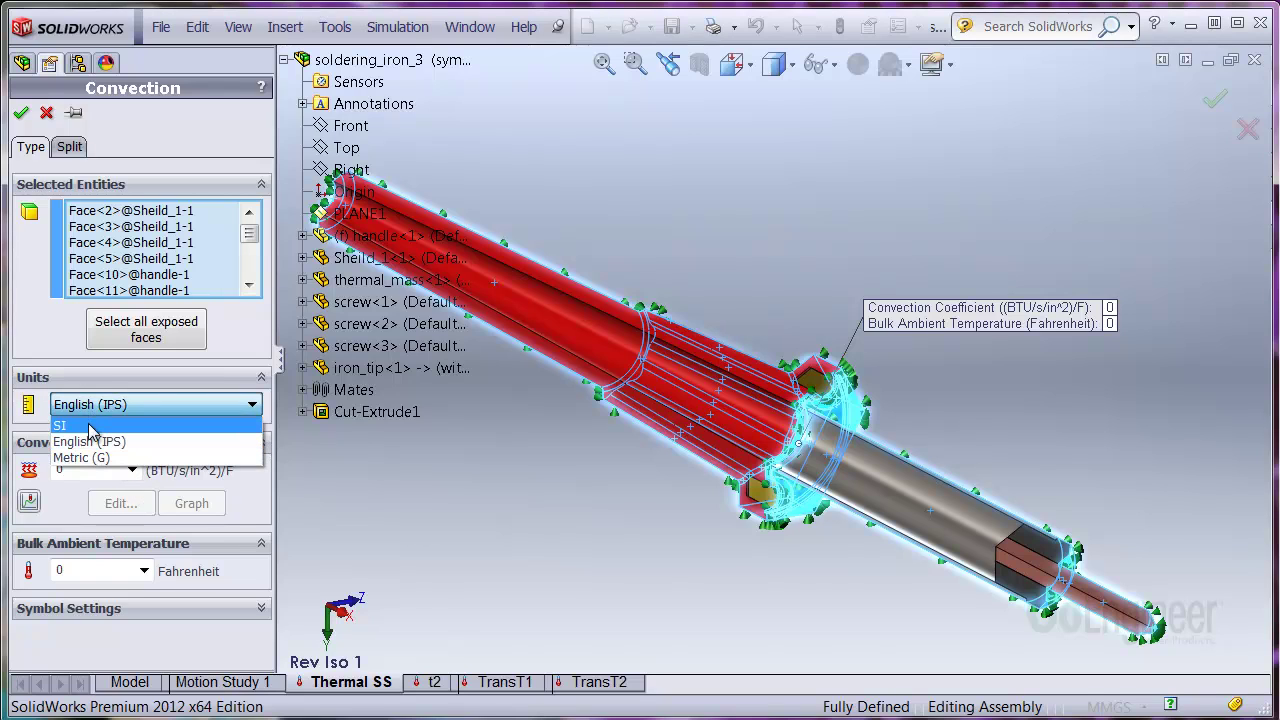
{"action": "left_click", "coordinate": [92, 425]}
{"action": "double_click", "coordinate": [92, 470]}
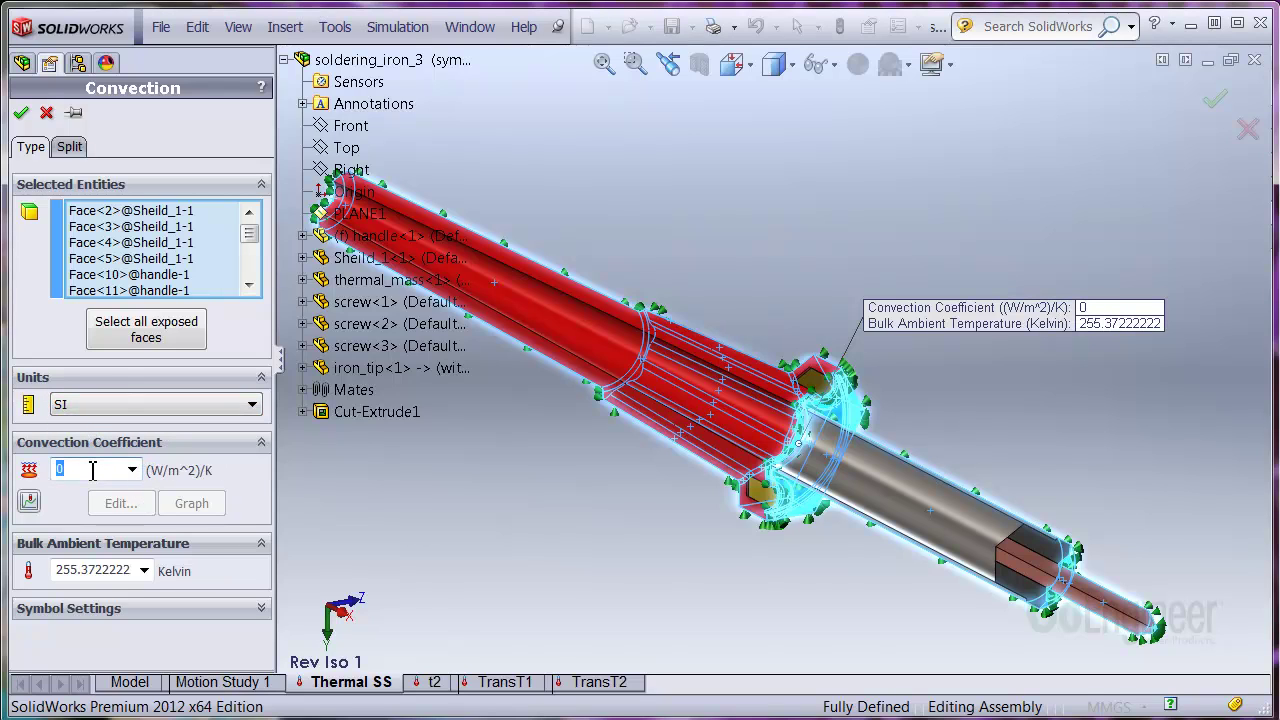
{"action": "type", "text": "50"}
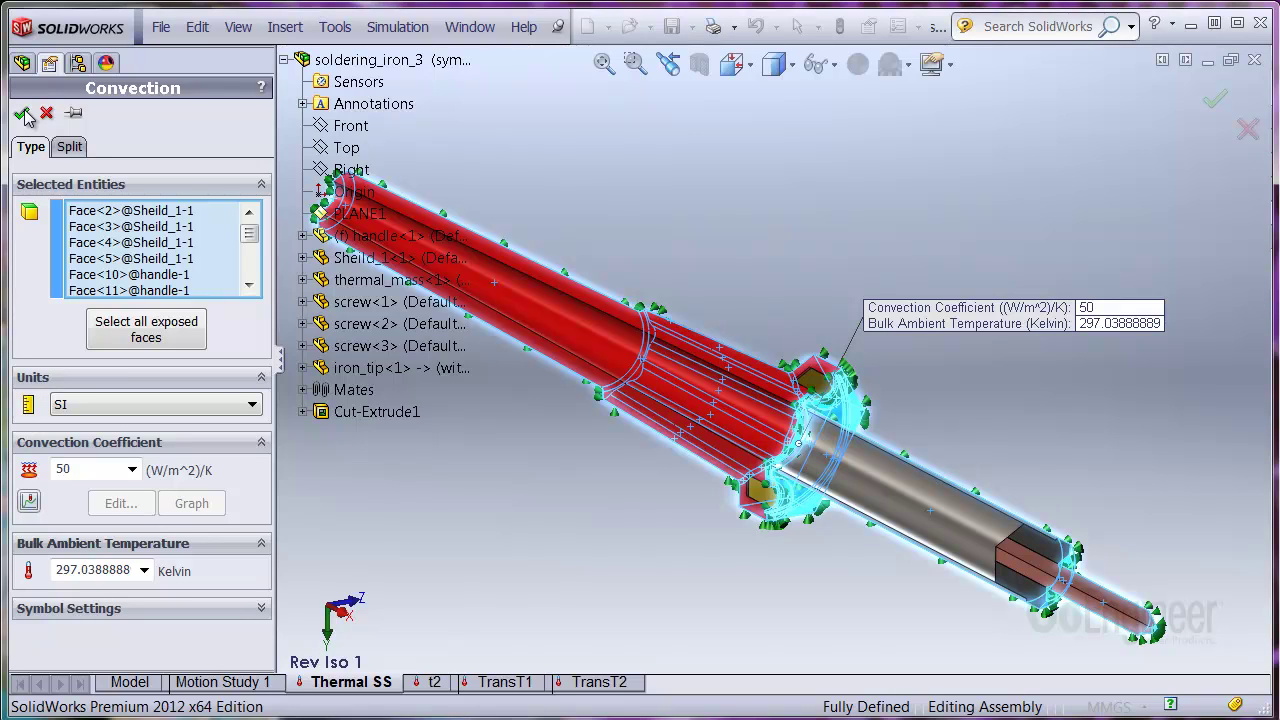
{"action": "left_click", "coordinate": [22, 113]}
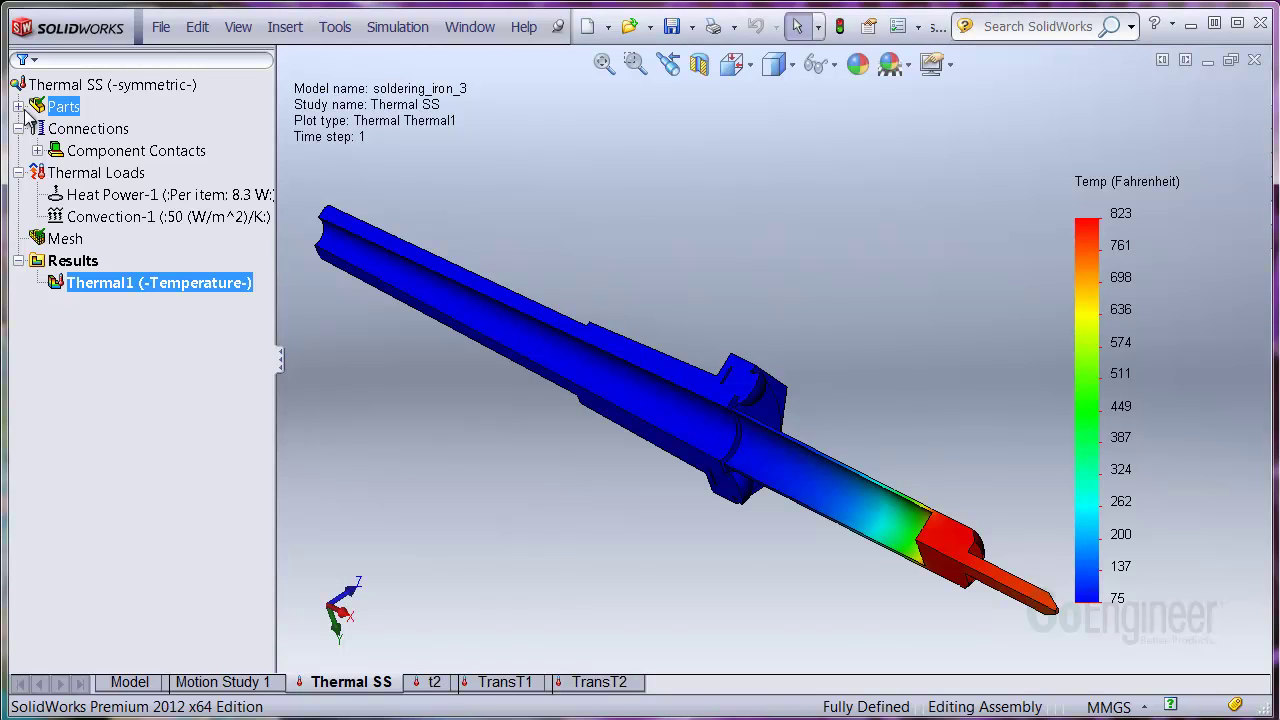
Duplicate the Thermal SS study as a new study named Thermal Transient.
{"action": "right_click", "coordinate": [388, 690]}
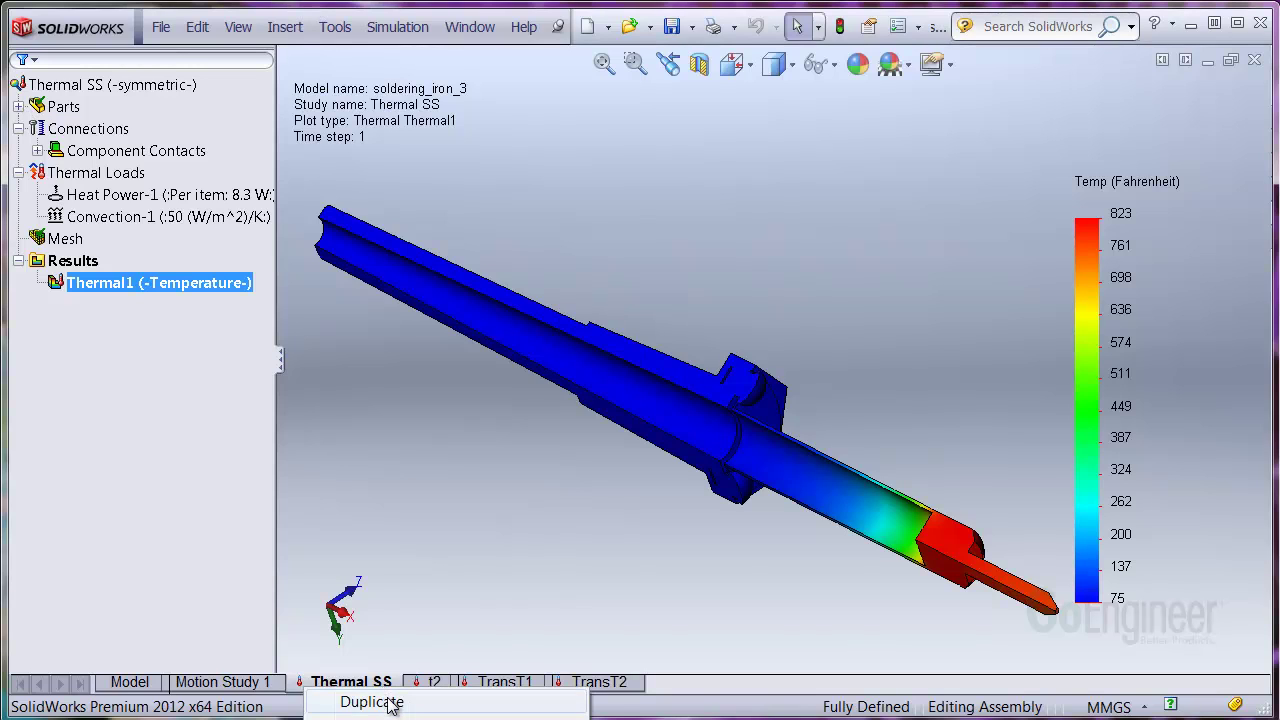
{"action": "left_click", "coordinate": [388, 703]}
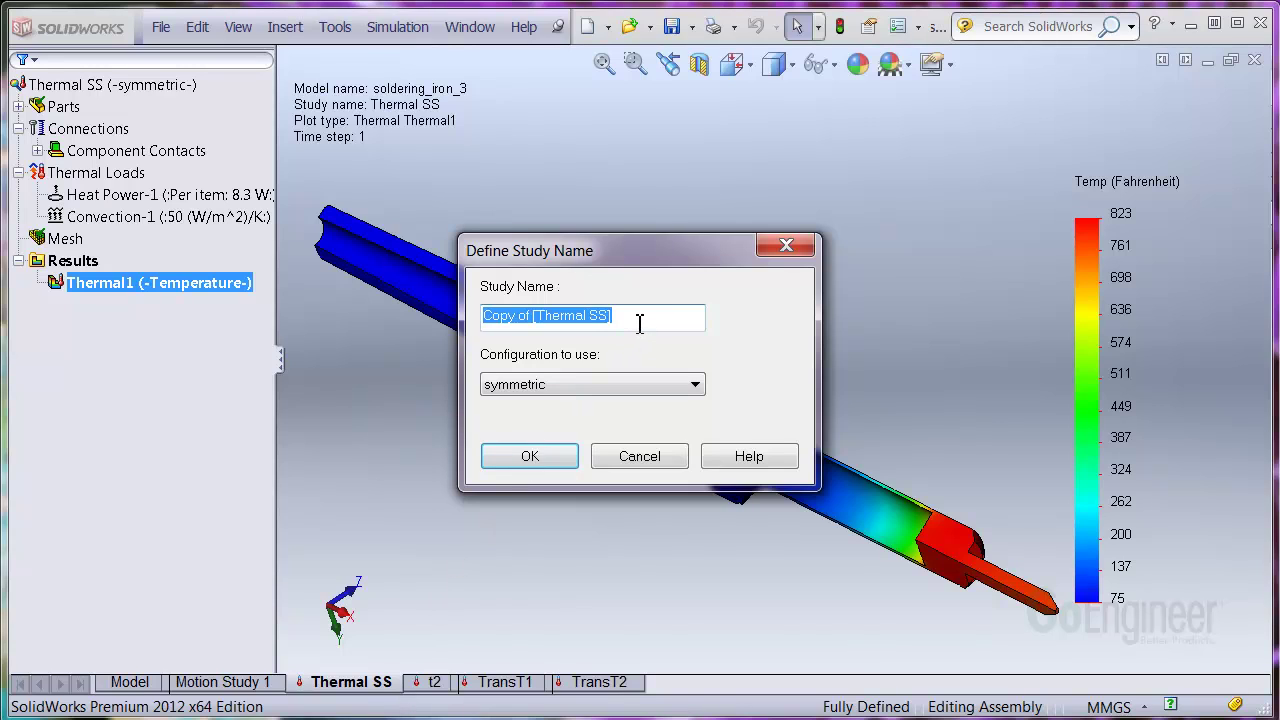
{"action": "type", "text": "Thermal "}
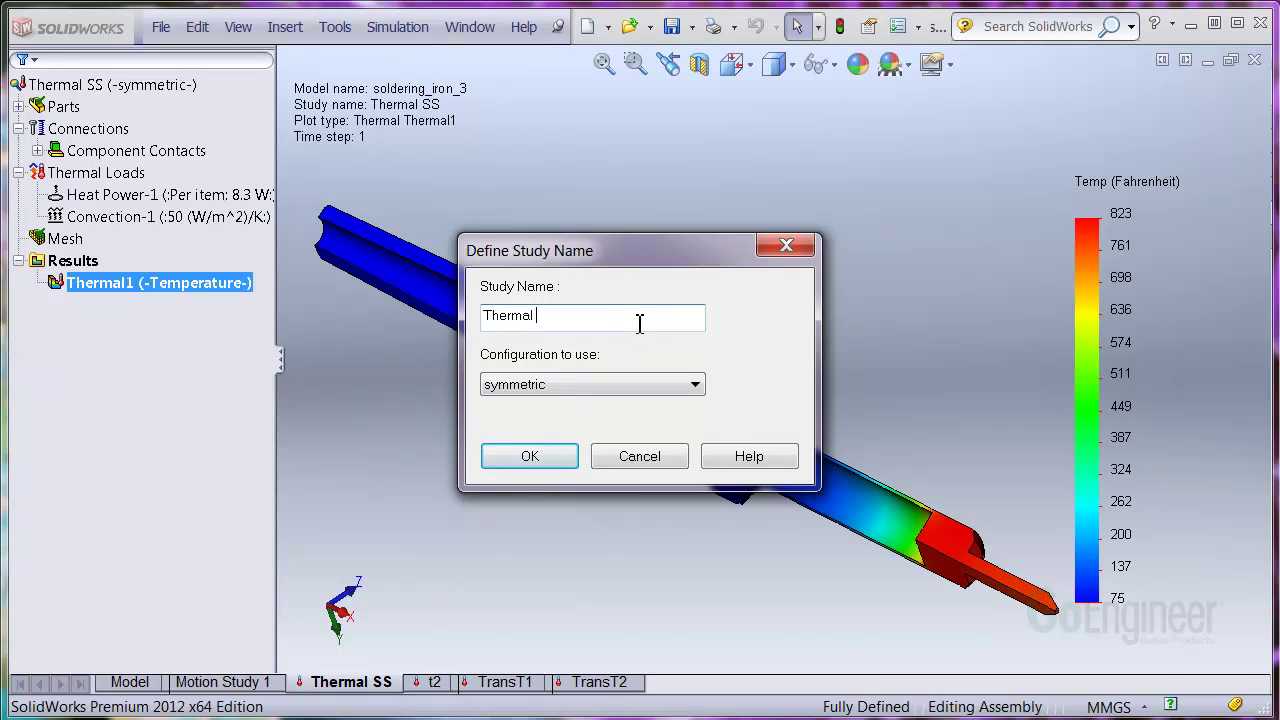
{"action": "type", "text": "Transient"}
{"action": "left_click", "coordinate": [560, 455]}
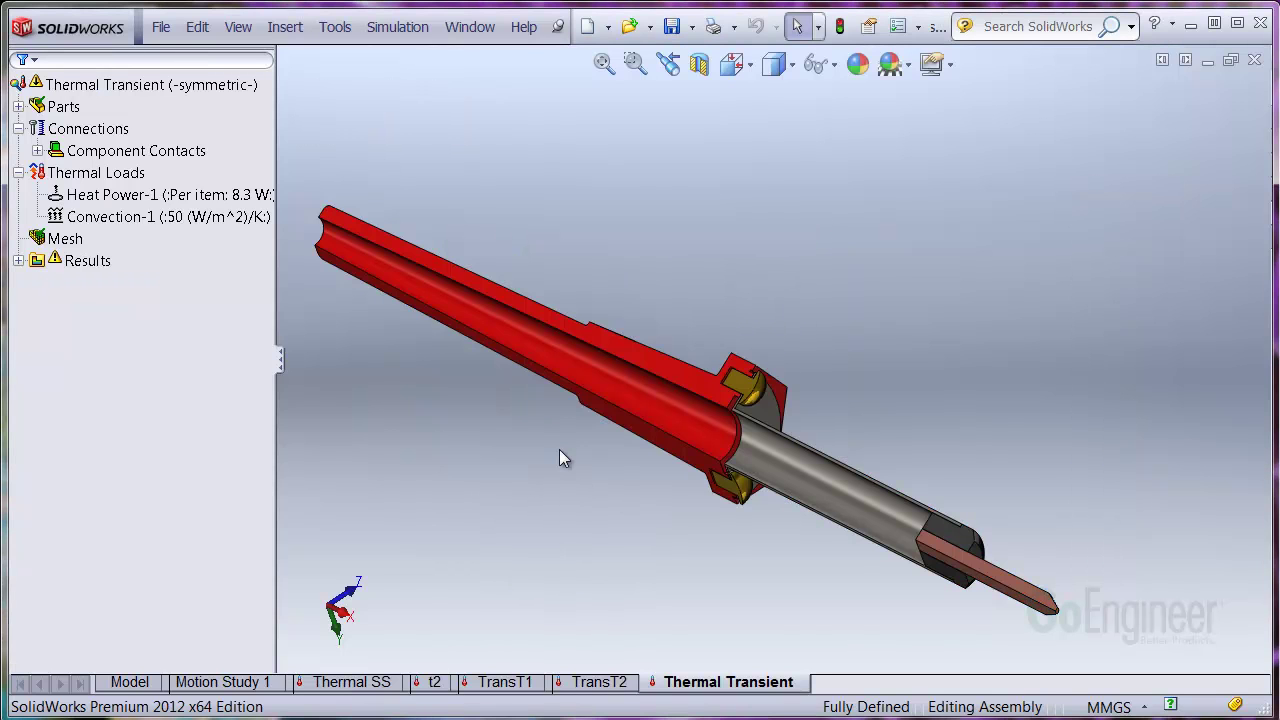
Set Thermal Transient to a transient solution with 300 s total time and 5 s increments.
{"action": "right_click", "coordinate": [233, 86]}
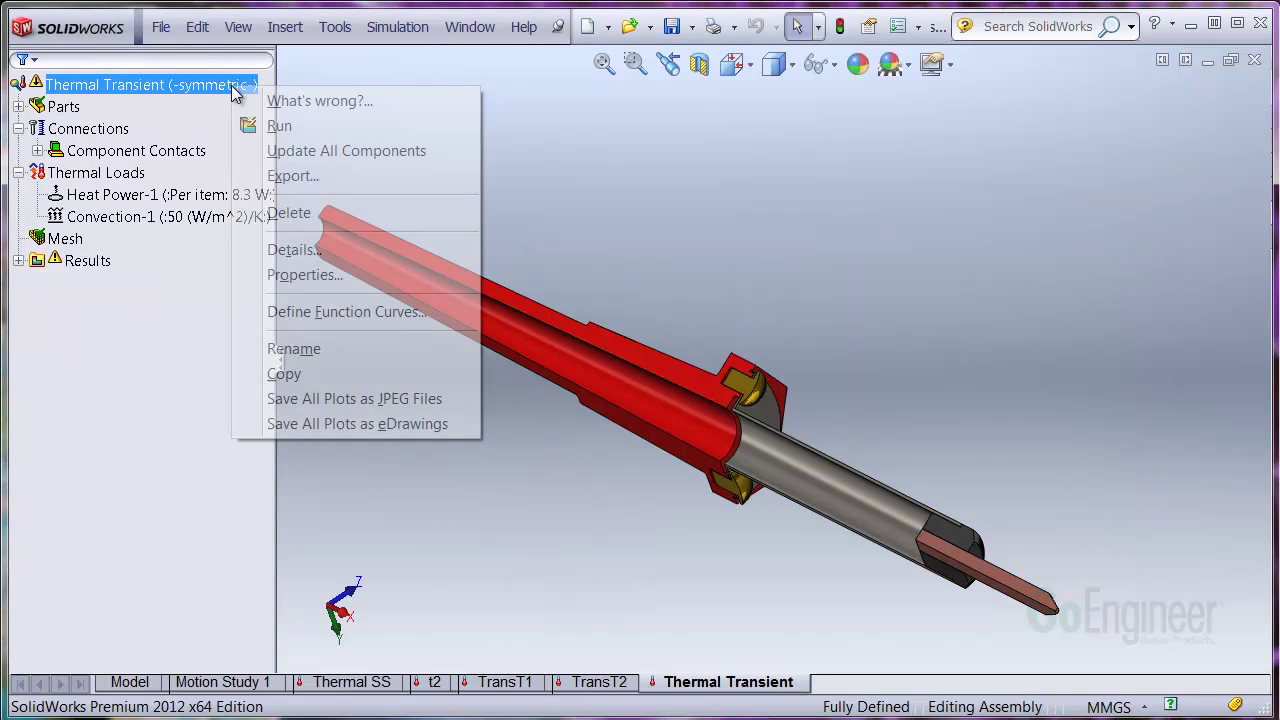
{"action": "left_click", "coordinate": [303, 275]}
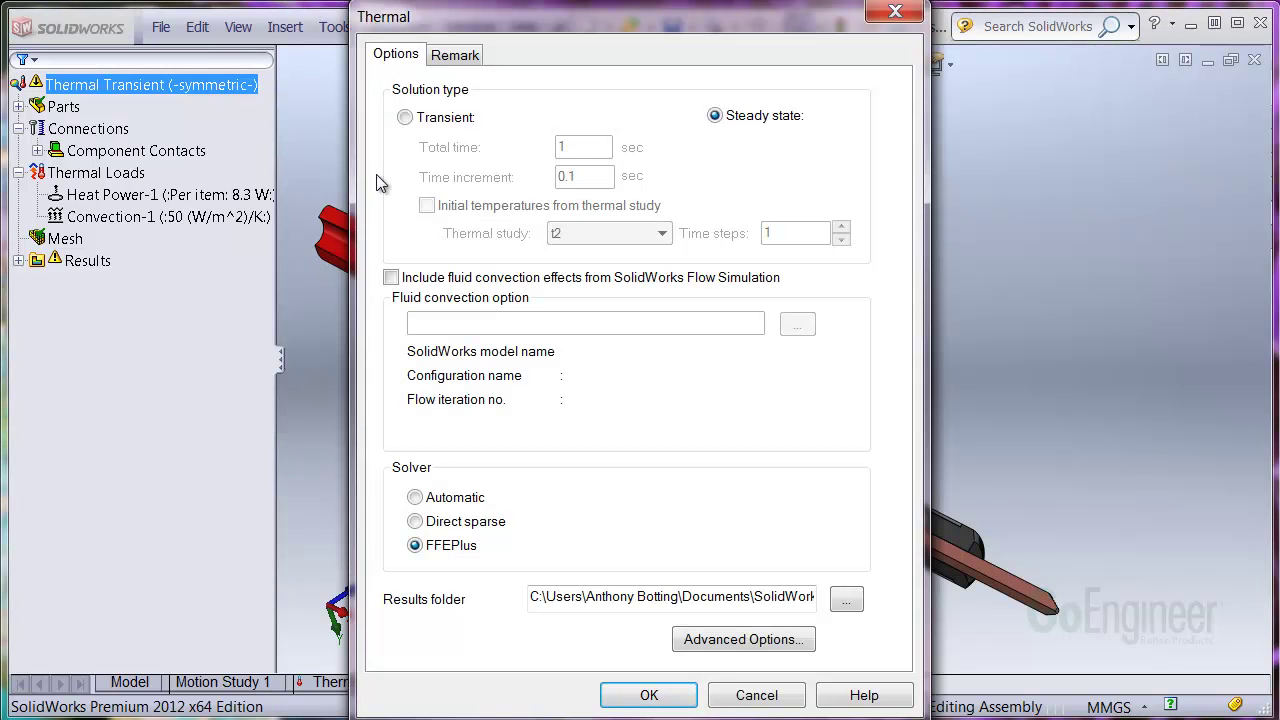
{"action": "left_click", "coordinate": [405, 117]}
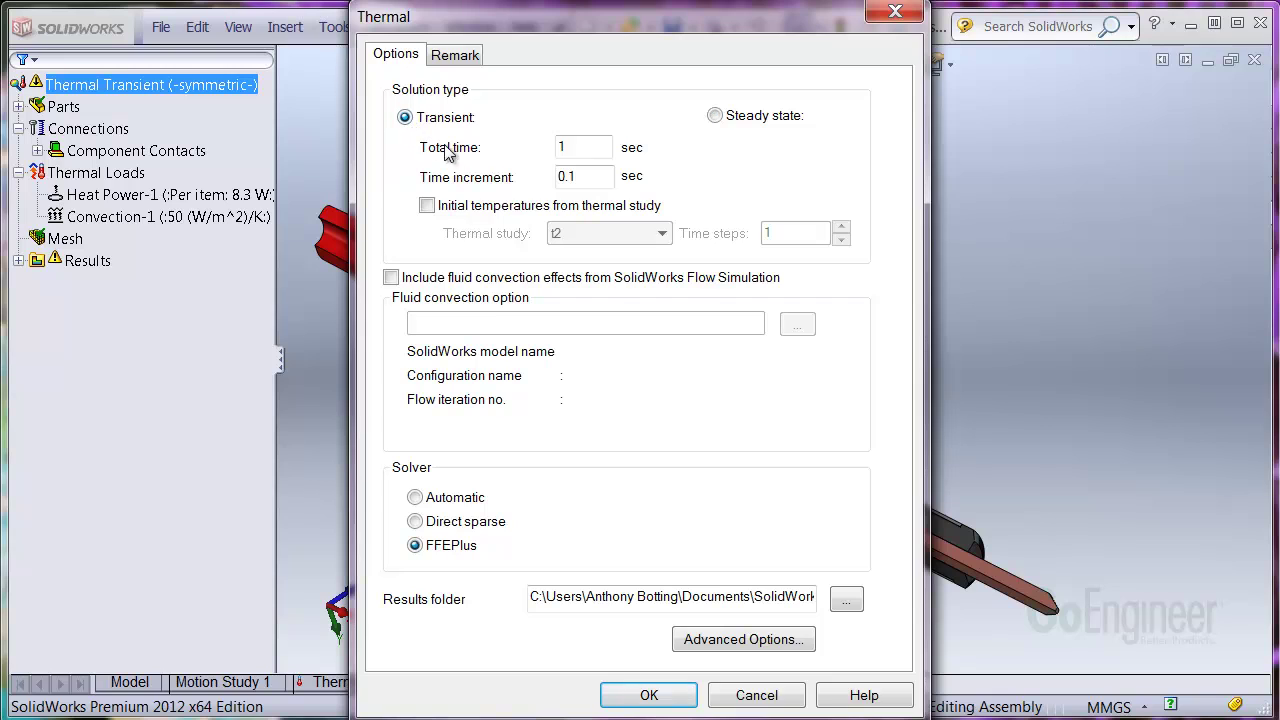
{"action": "left_click", "coordinate": [576, 149]}
{"action": "left_click_drag", "start_coordinate": [573, 149], "coordinate": [558, 150]}
{"action": "type", "text": "300"}
{"action": "left_click_drag", "start_coordinate": [590, 178], "coordinate": [556, 179]}
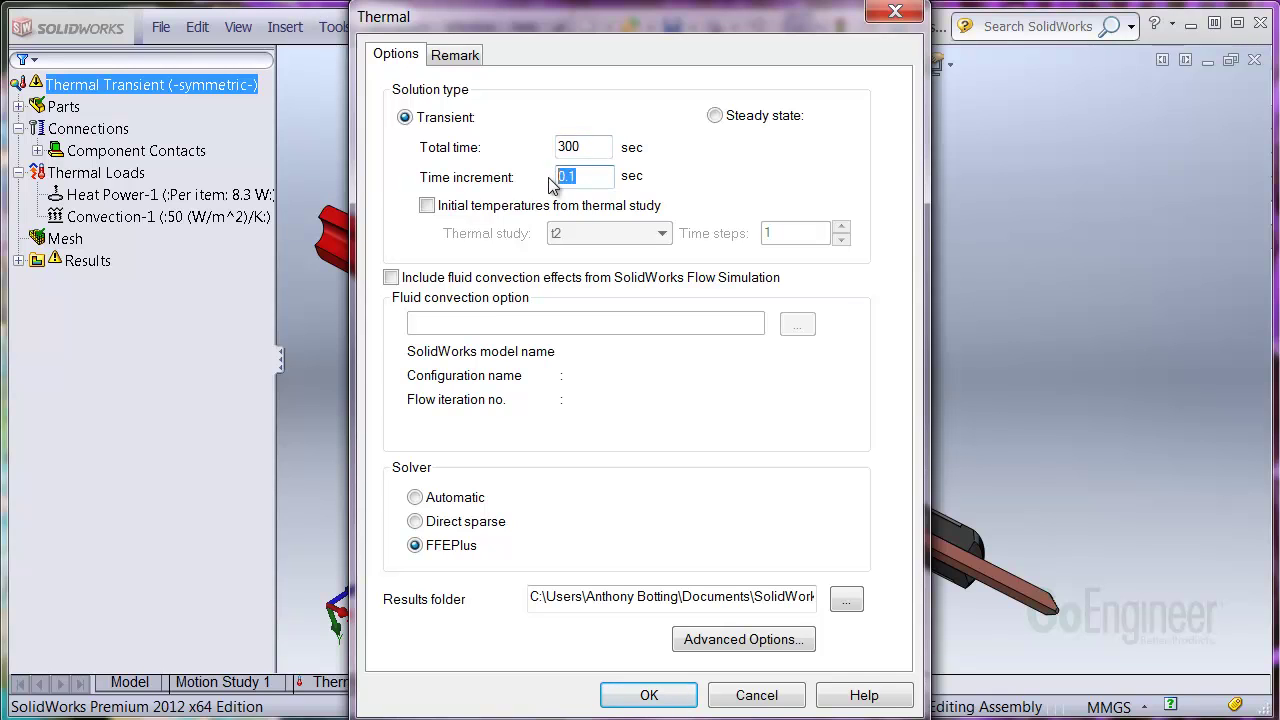
{"action": "type", "text": "5"}
{"action": "key", "text": "Return"}
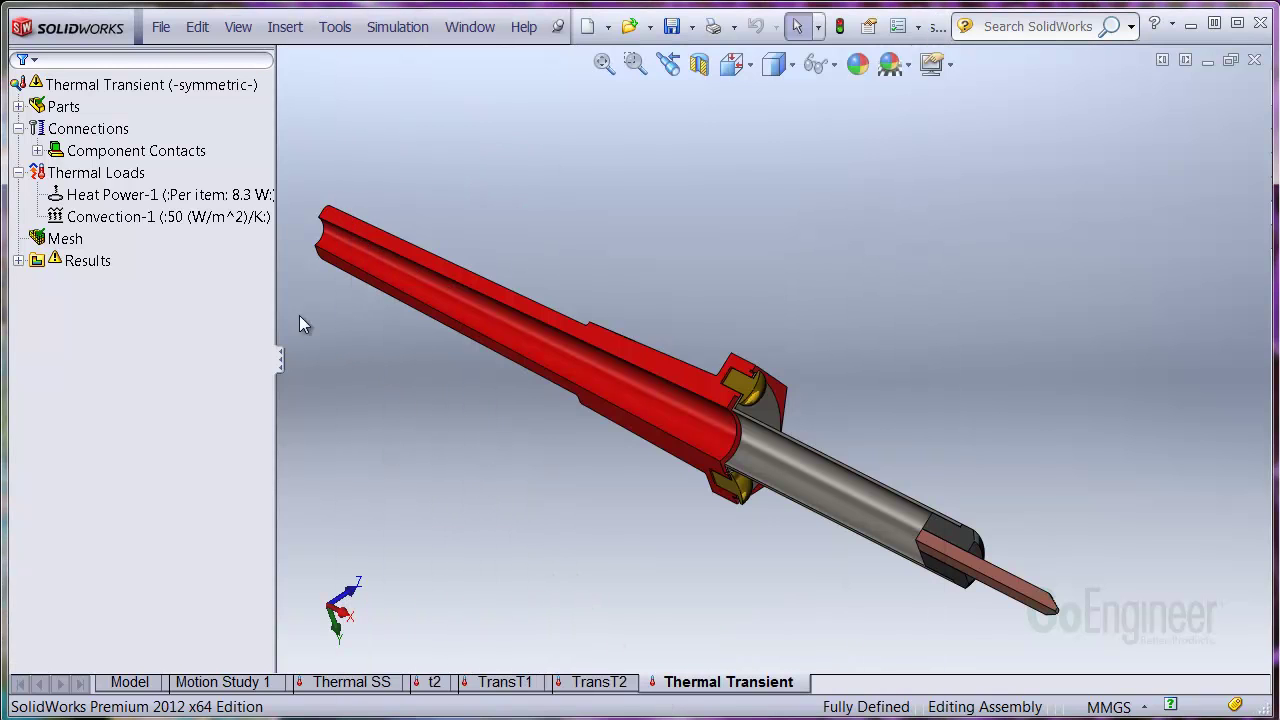
Give Heat Power-1 a transient thermostat on the iron tip vertex with 355–365 °F cut-offs.
{"action": "right_click", "coordinate": [141, 199]}
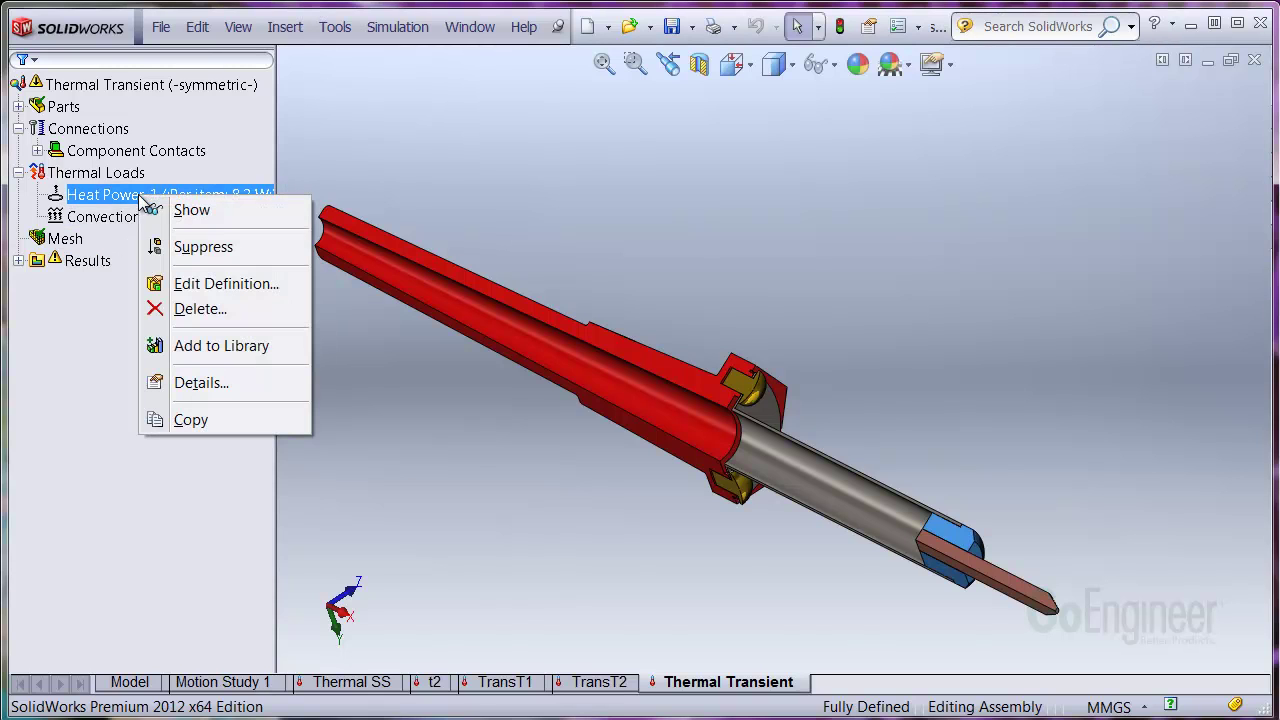
{"action": "left_click", "coordinate": [226, 284]}
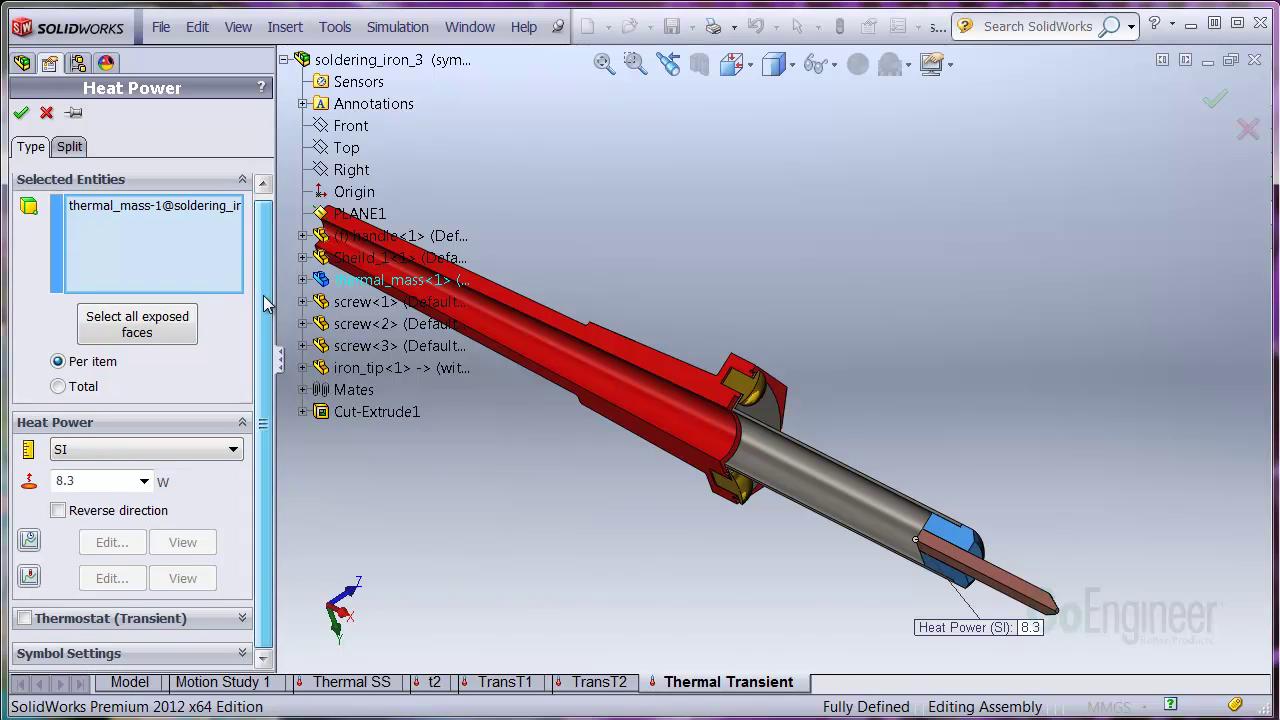
{"action": "left_click", "coordinate": [24, 618]}
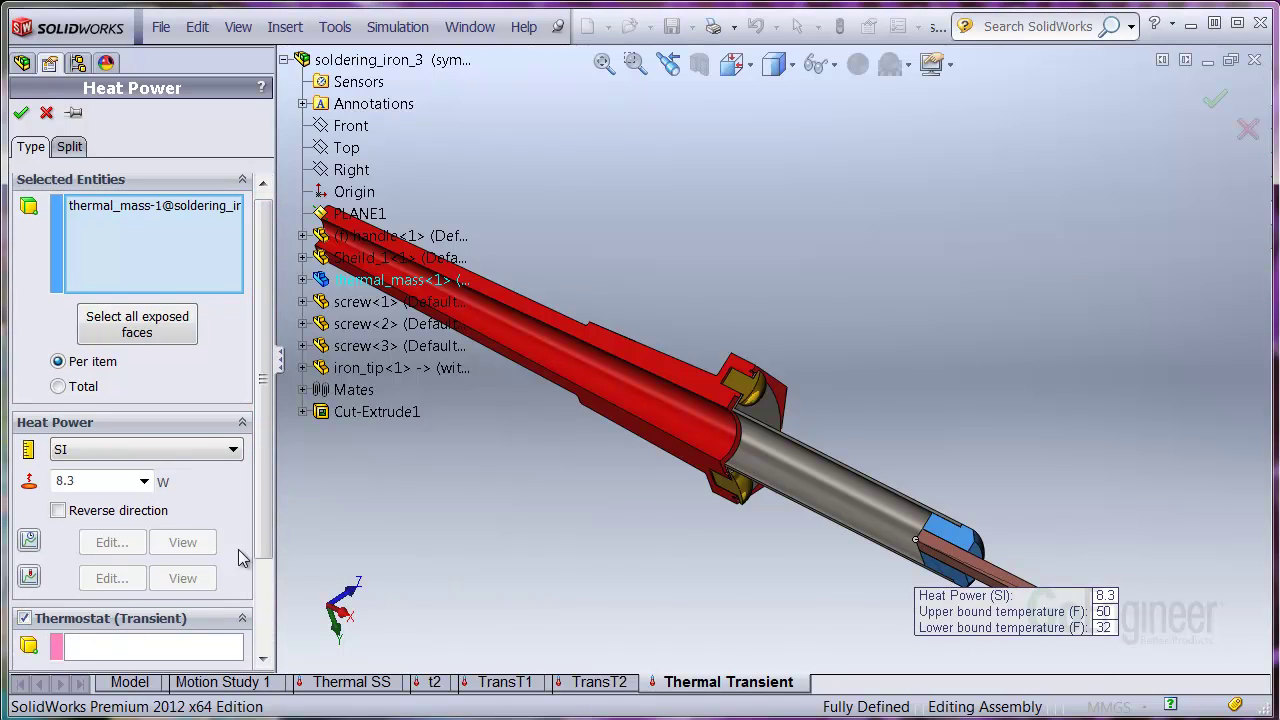
{"action": "left_click_drag", "start_coordinate": [268, 532], "coordinate": [258, 645]}
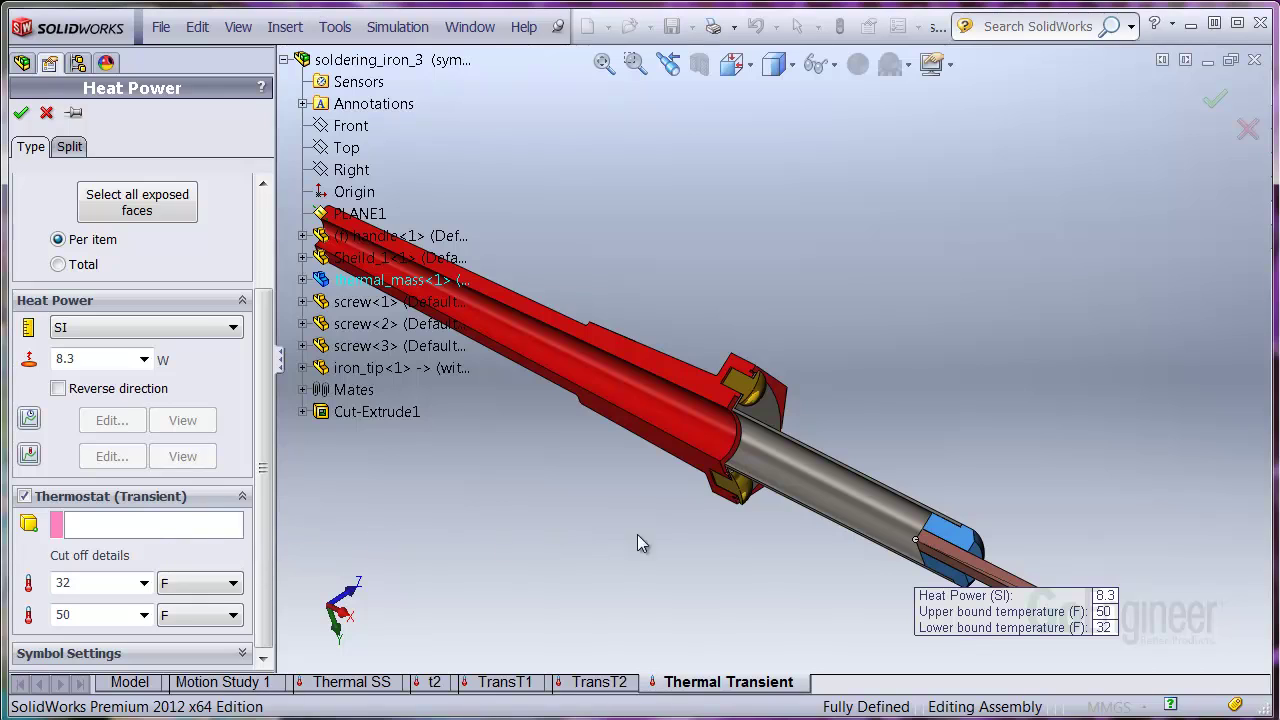
{"action": "left_click", "coordinate": [870, 548]}
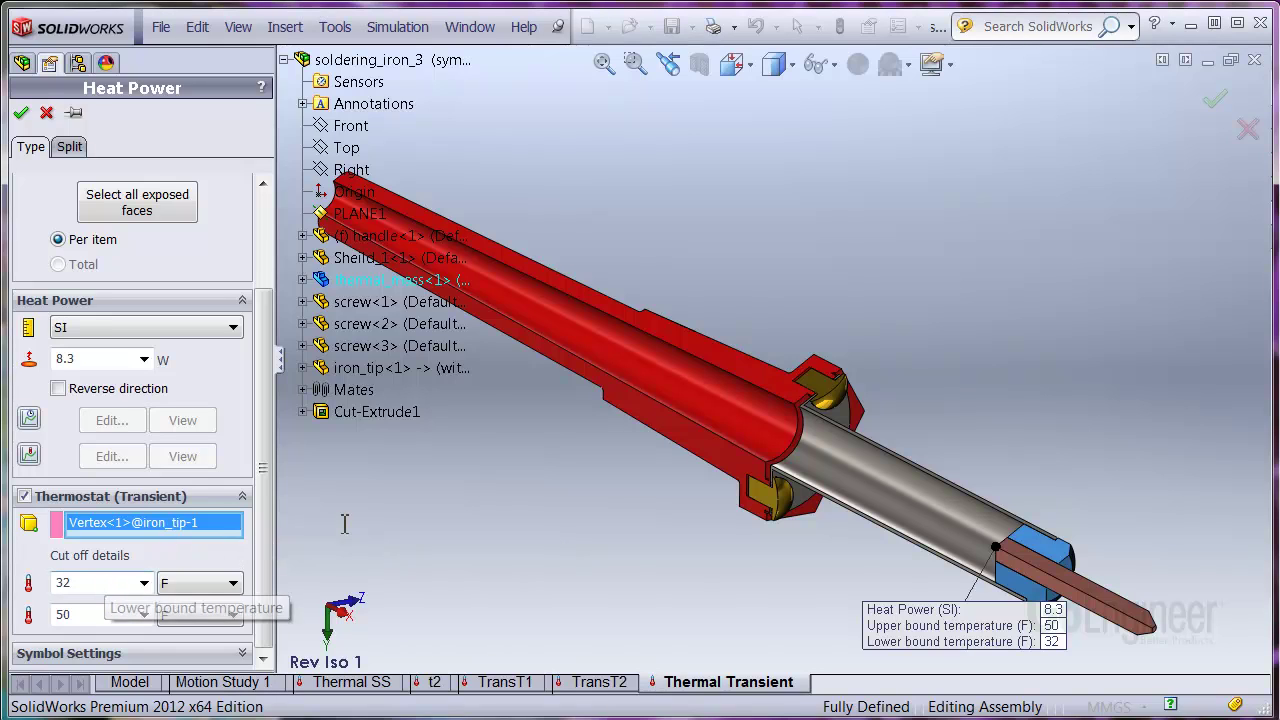
{"action": "double_click", "coordinate": [87, 585]}
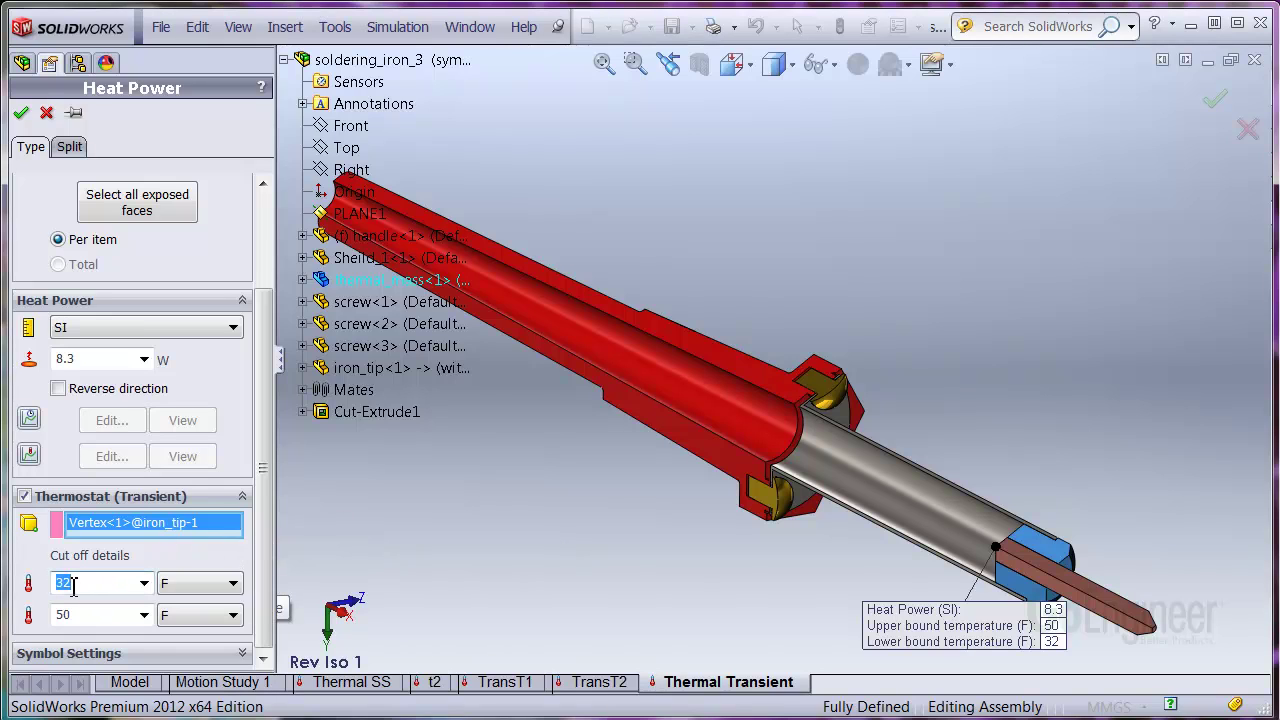
{"action": "type", "text": "355"}
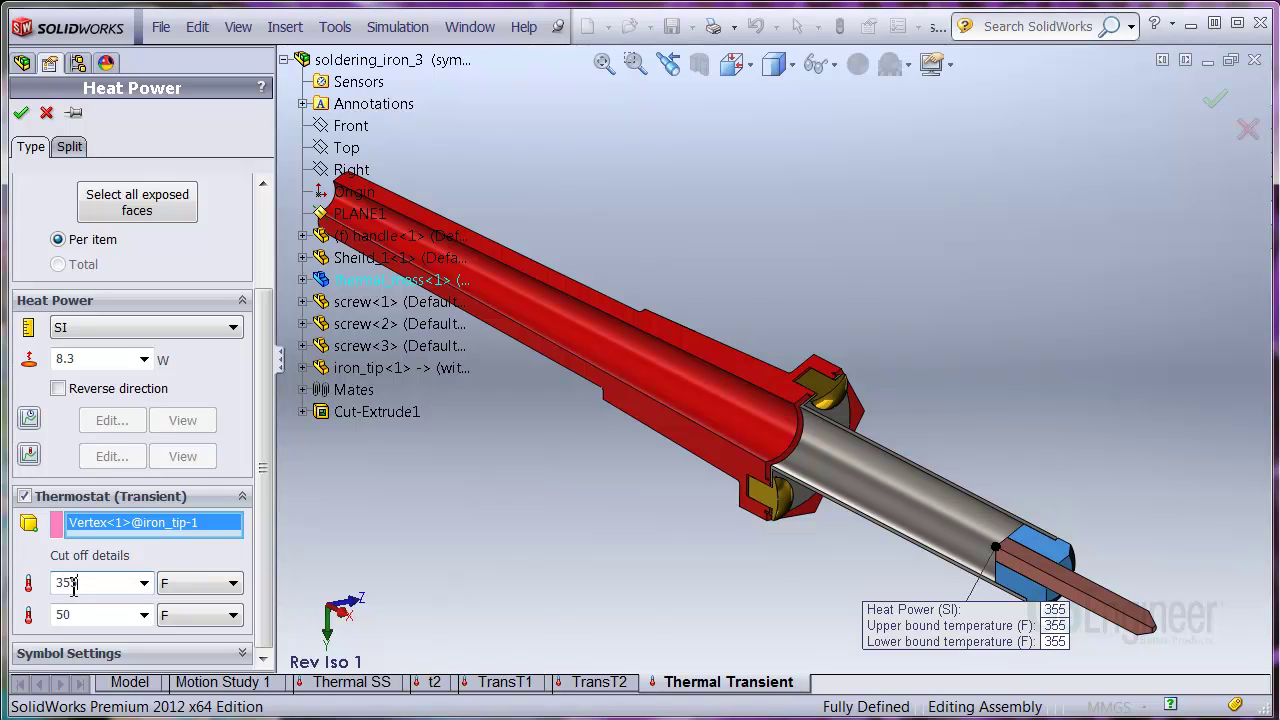
{"action": "double_click", "coordinate": [70, 614]}
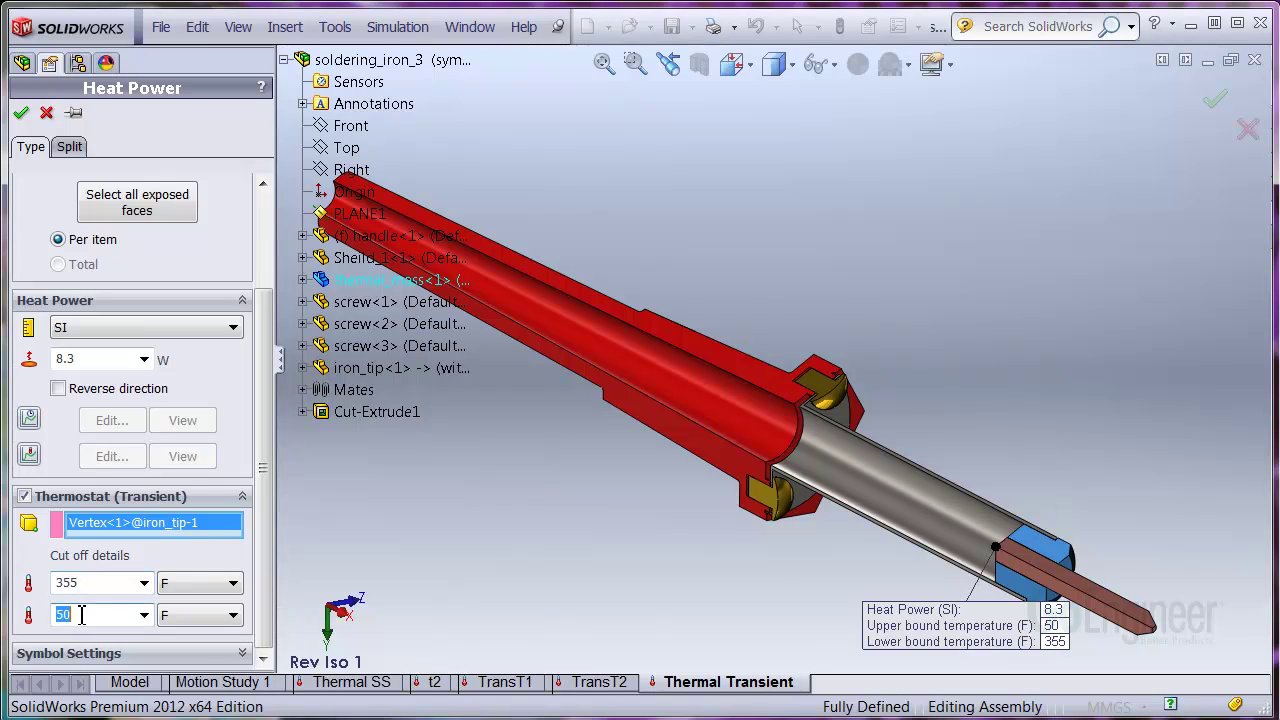
{"action": "type", "text": "3"}
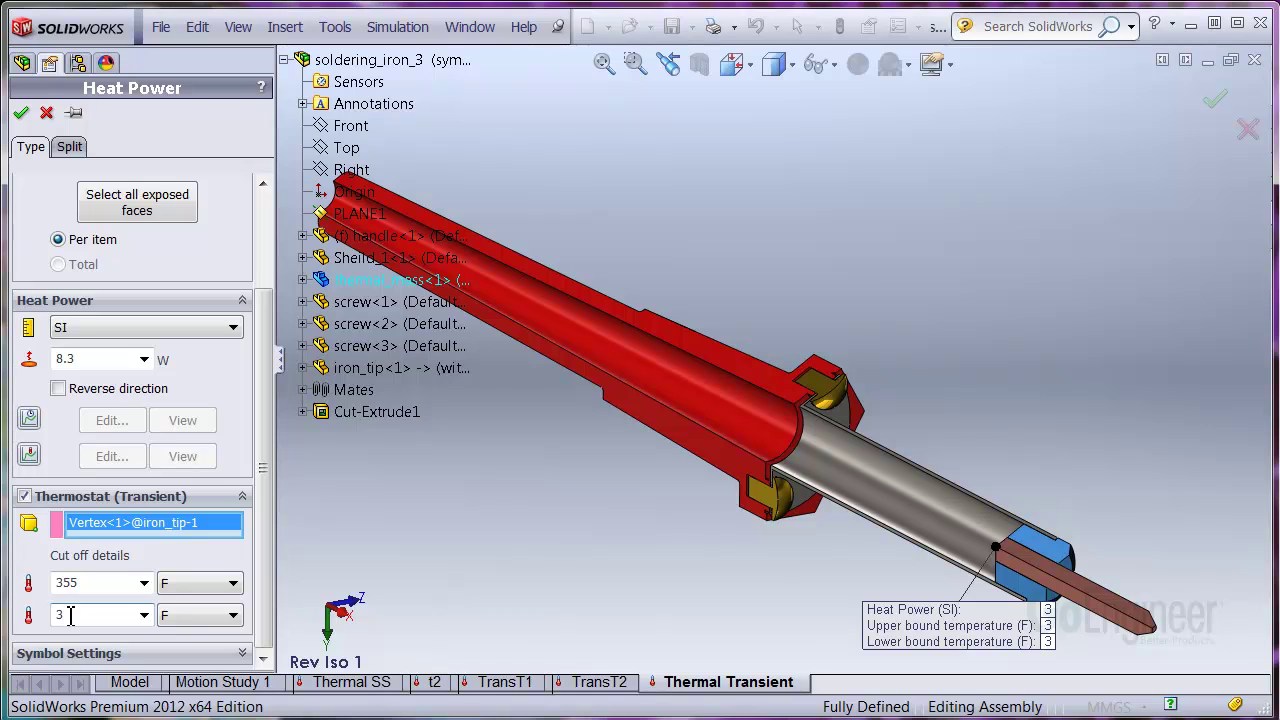
{"action": "type", "text": "65"}
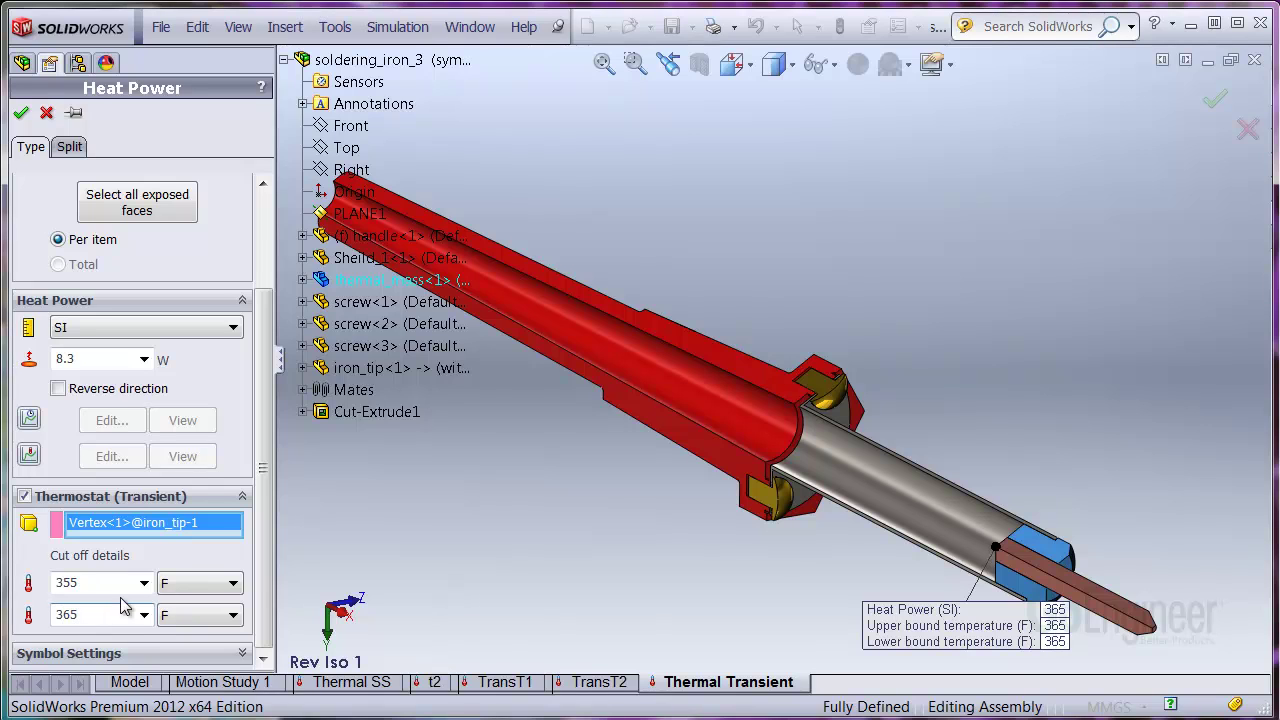
{"action": "scroll", "coordinate": [262, 520], "scroll_direction": "up", "scroll_amount": 3}
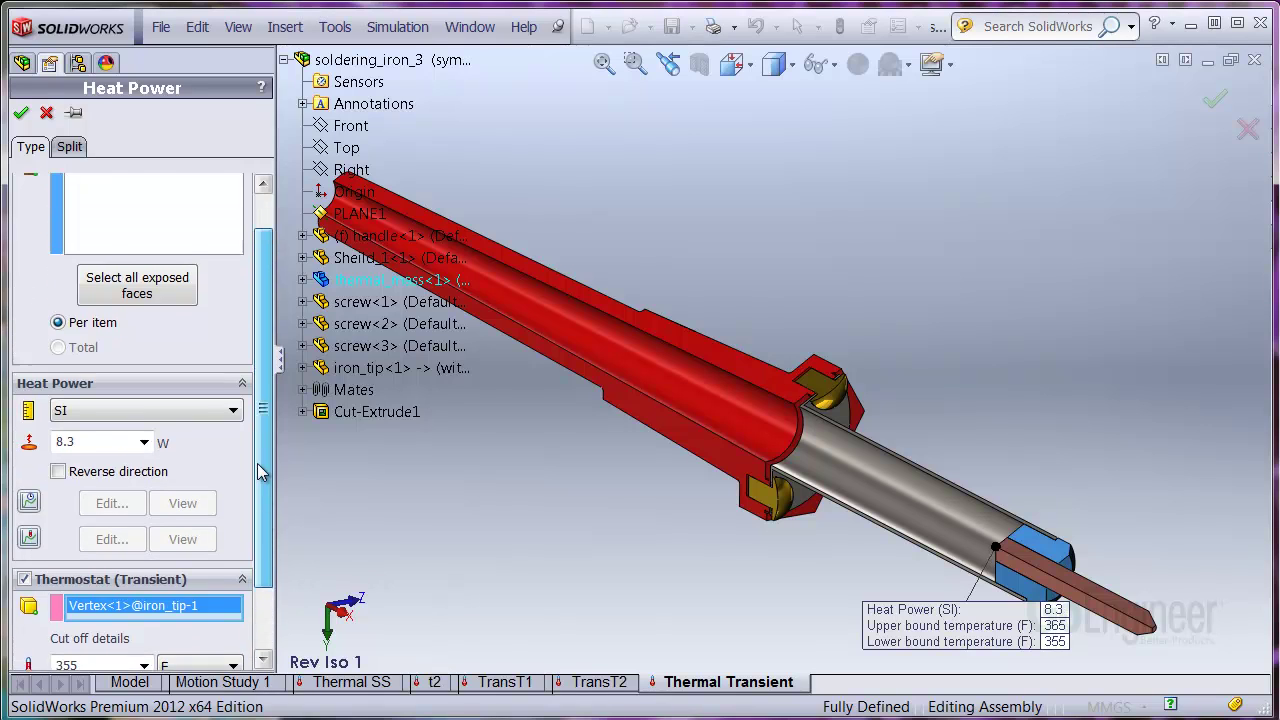
{"action": "left_click", "coordinate": [21, 115]}
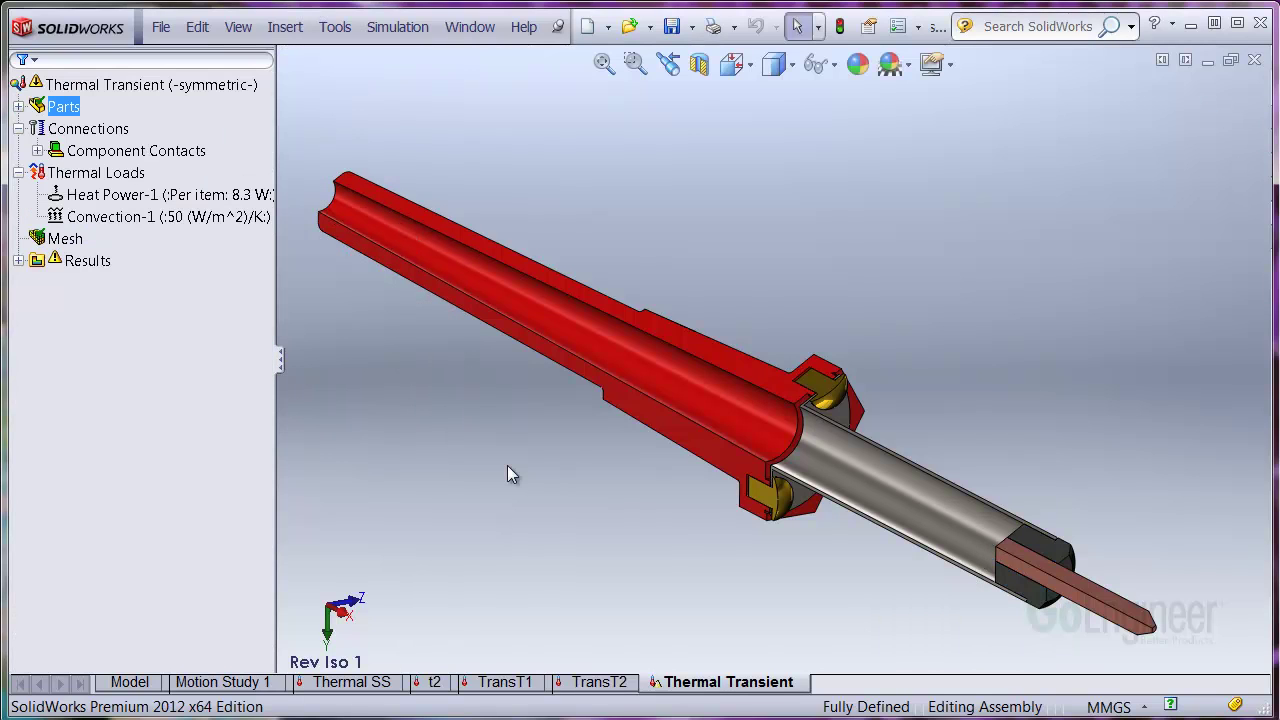
Add a new temperature load under Thermal Loads, set to Initial temperature.
{"action": "left_click", "coordinate": [80, 129]}
{"action": "left_click", "coordinate": [95, 173]}
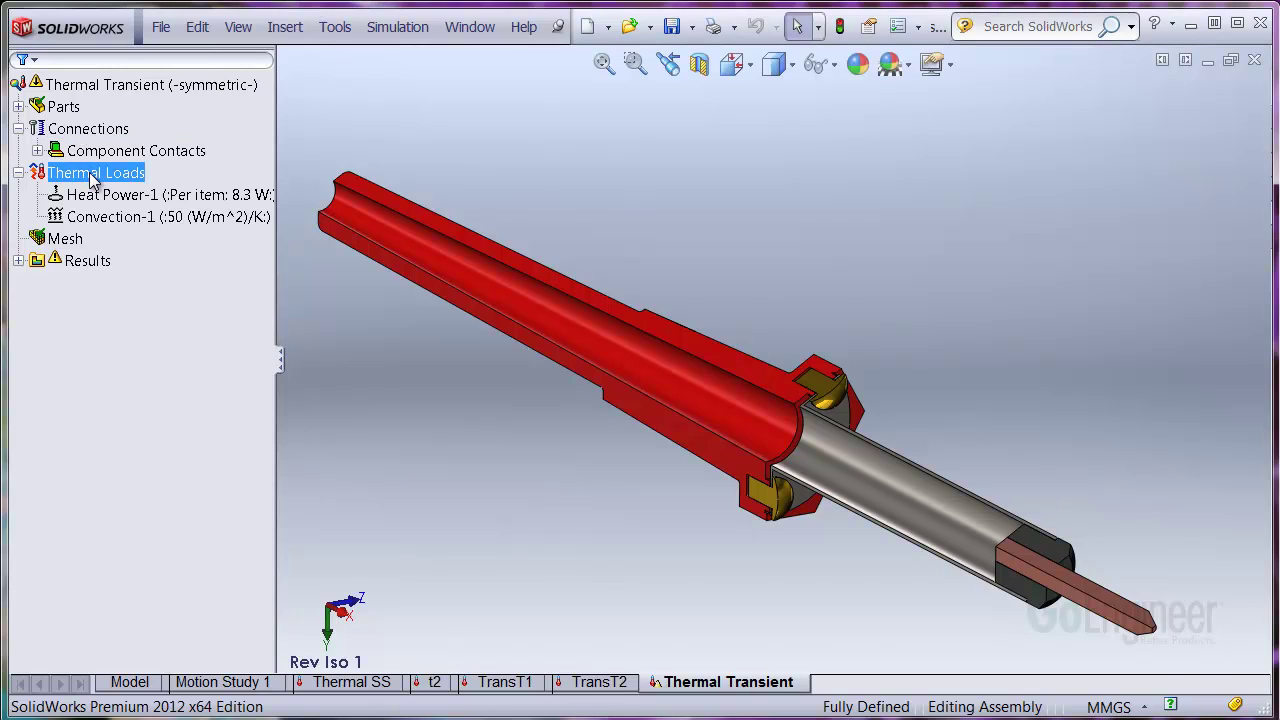
{"action": "right_click", "coordinate": [93, 173]}
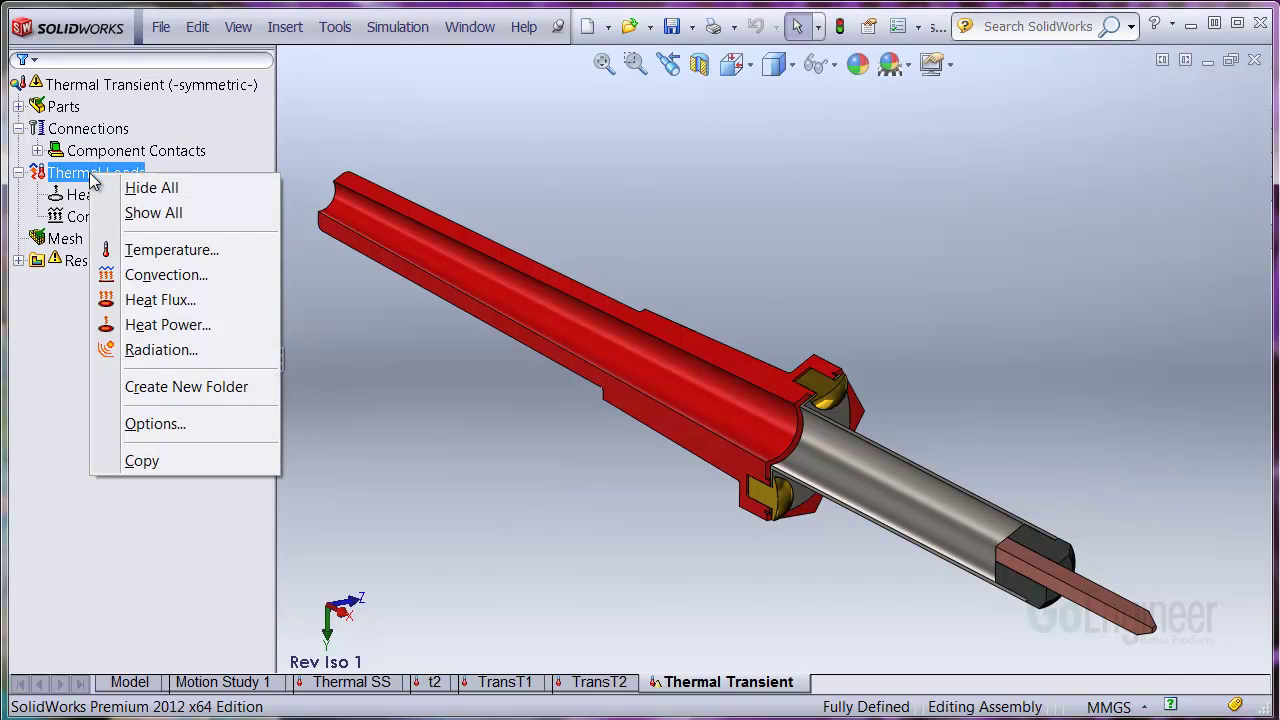
{"action": "left_click", "coordinate": [194, 240]}
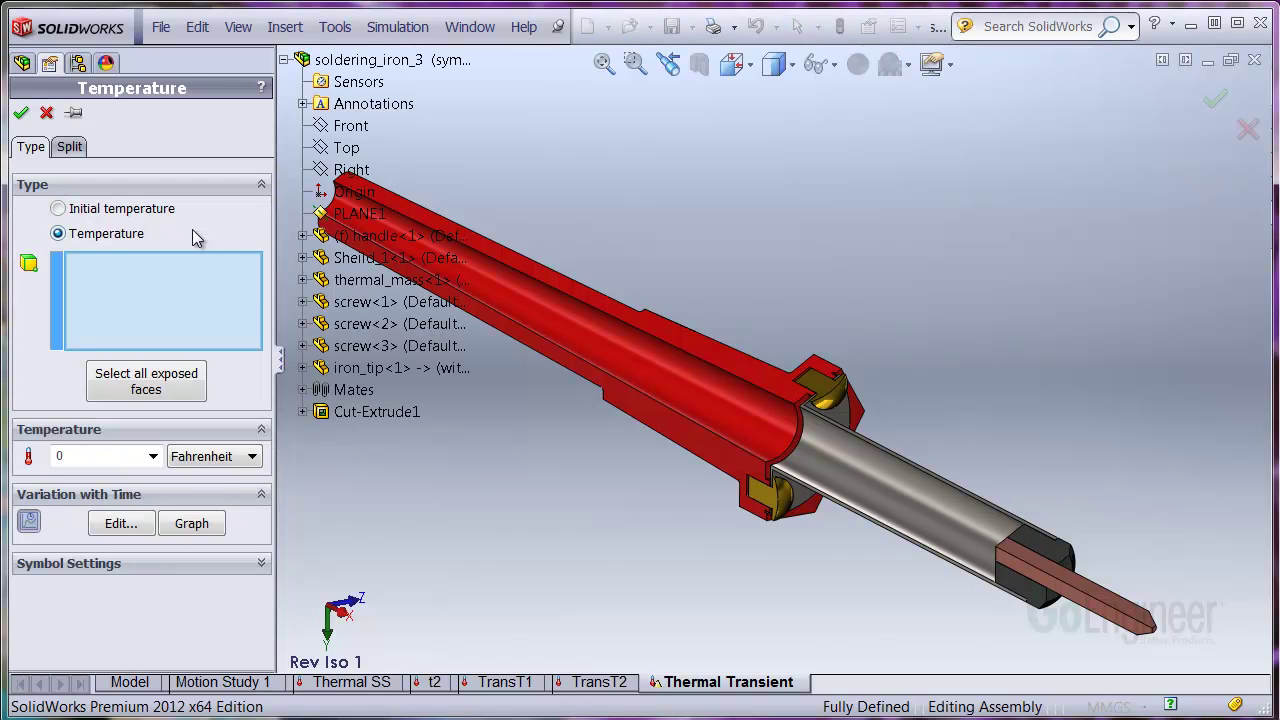
{"action": "left_click", "coordinate": [113, 214]}
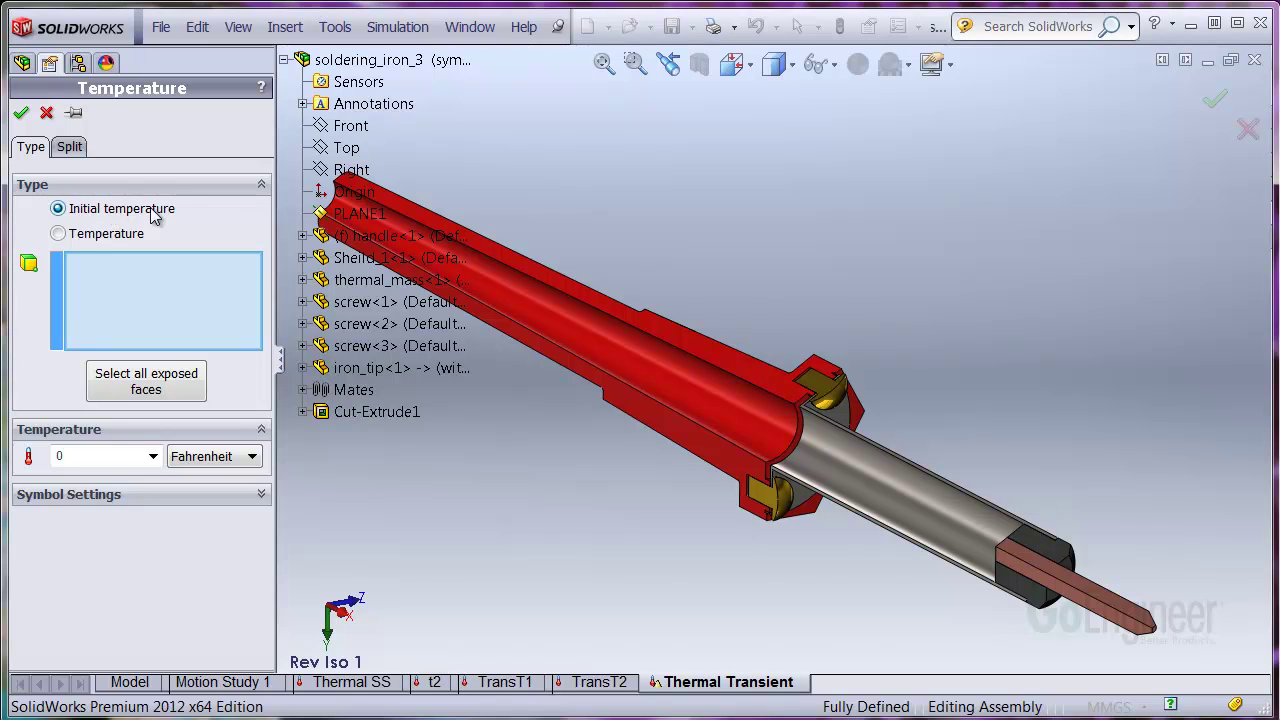
Select handle, Sheild_1, thermal_mass, three screws and iron_tip, and enter 75 °F.
{"action": "middle_click_drag", "start_coordinate": [572, 217], "coordinate": [711, 220], "text": "ctrl"}
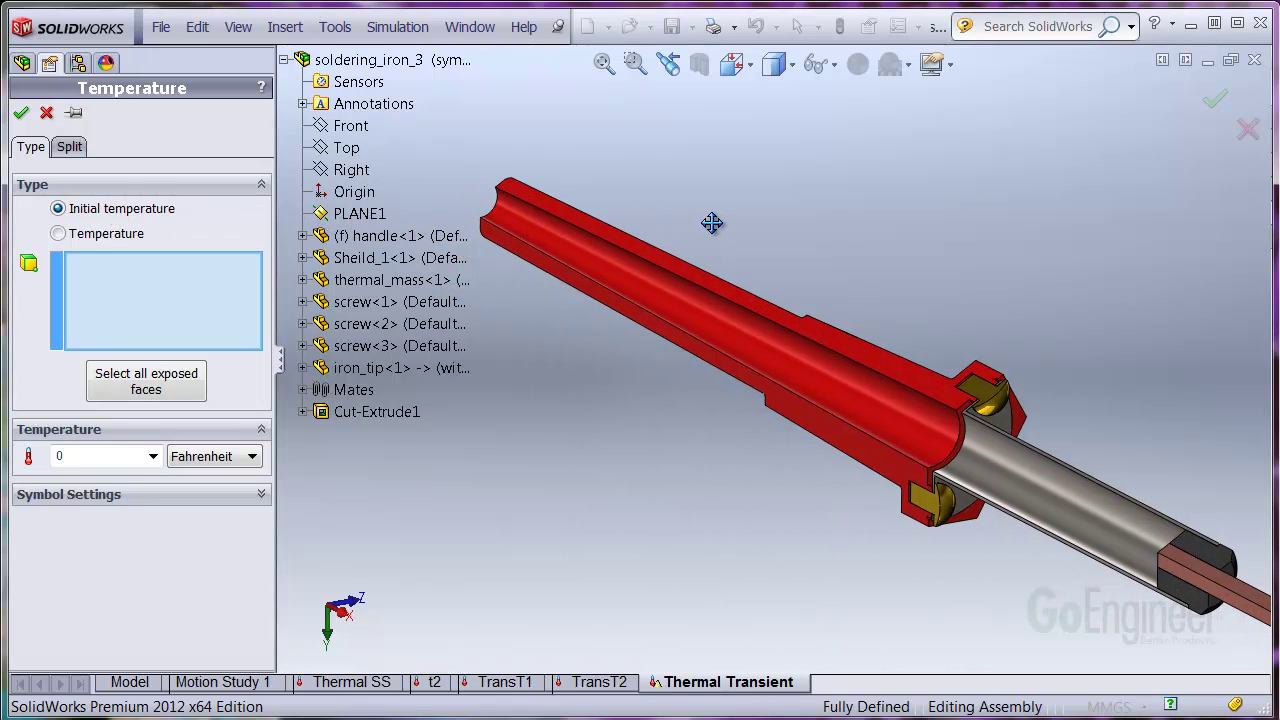
{"action": "left_click", "coordinate": [352, 238]}
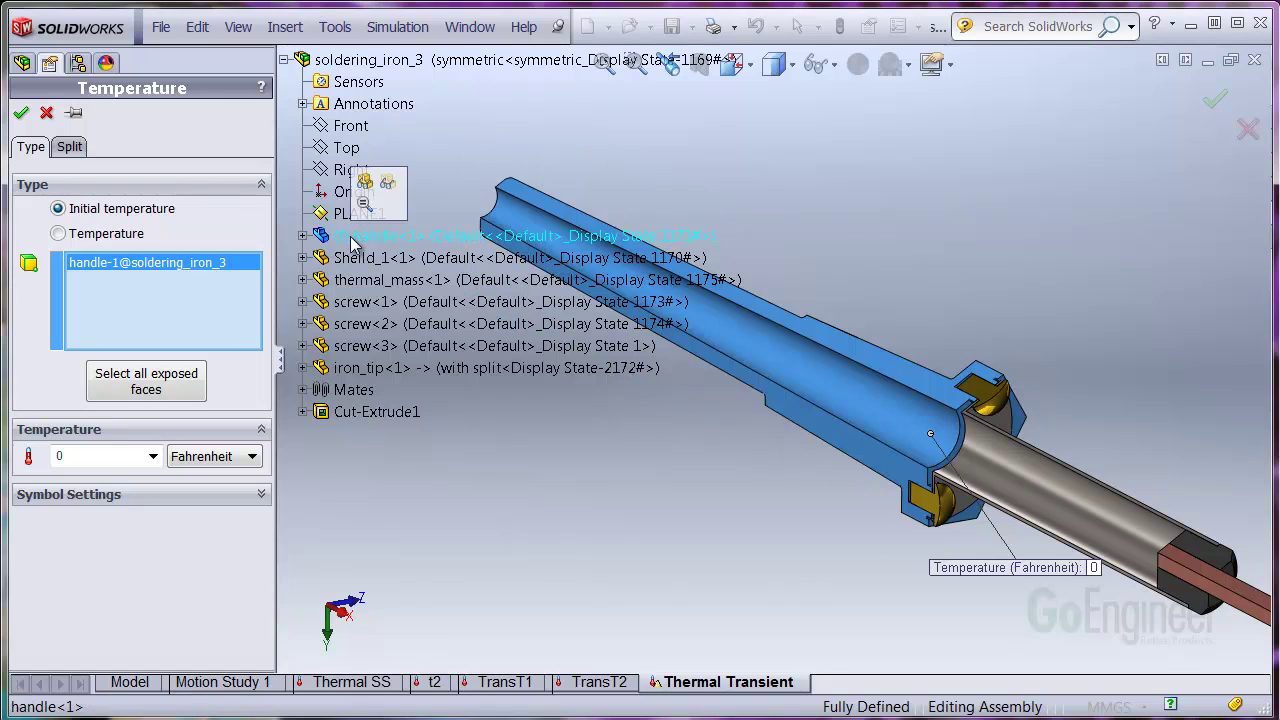
{"action": "left_click", "coordinate": [338, 258]}
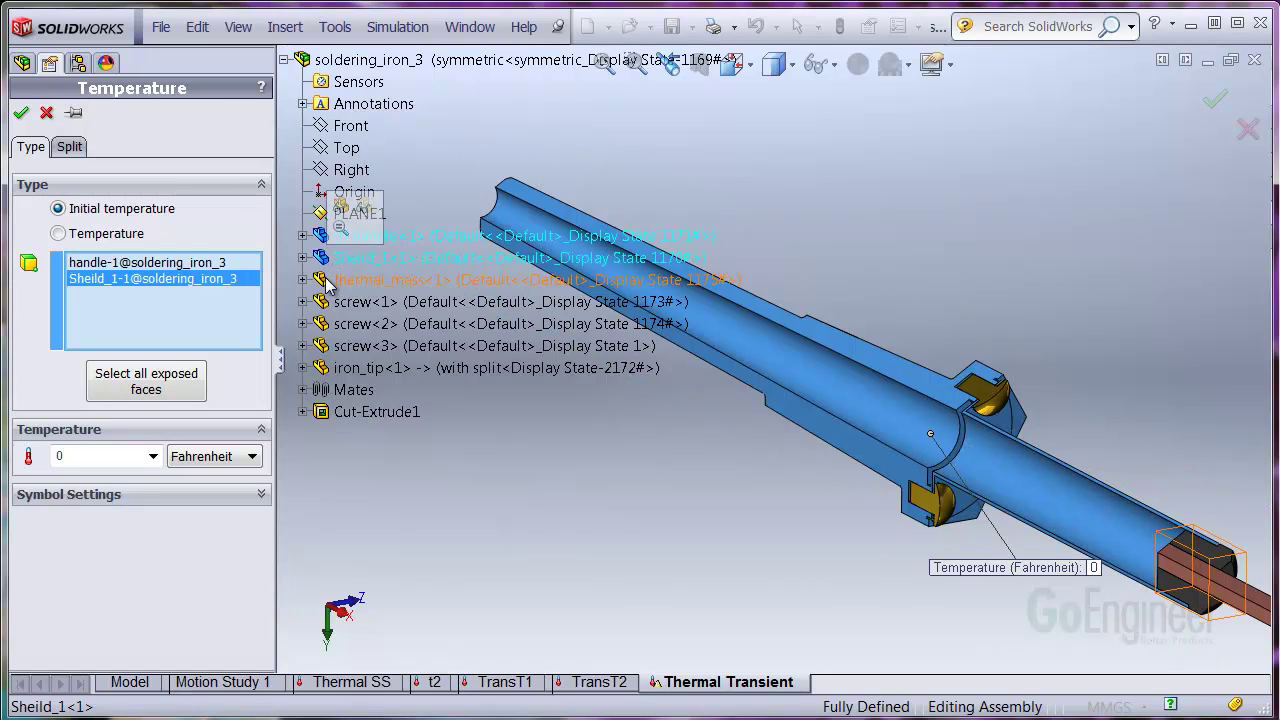
{"action": "left_click", "coordinate": [336, 282]}
{"action": "left_click", "coordinate": [335, 302]}
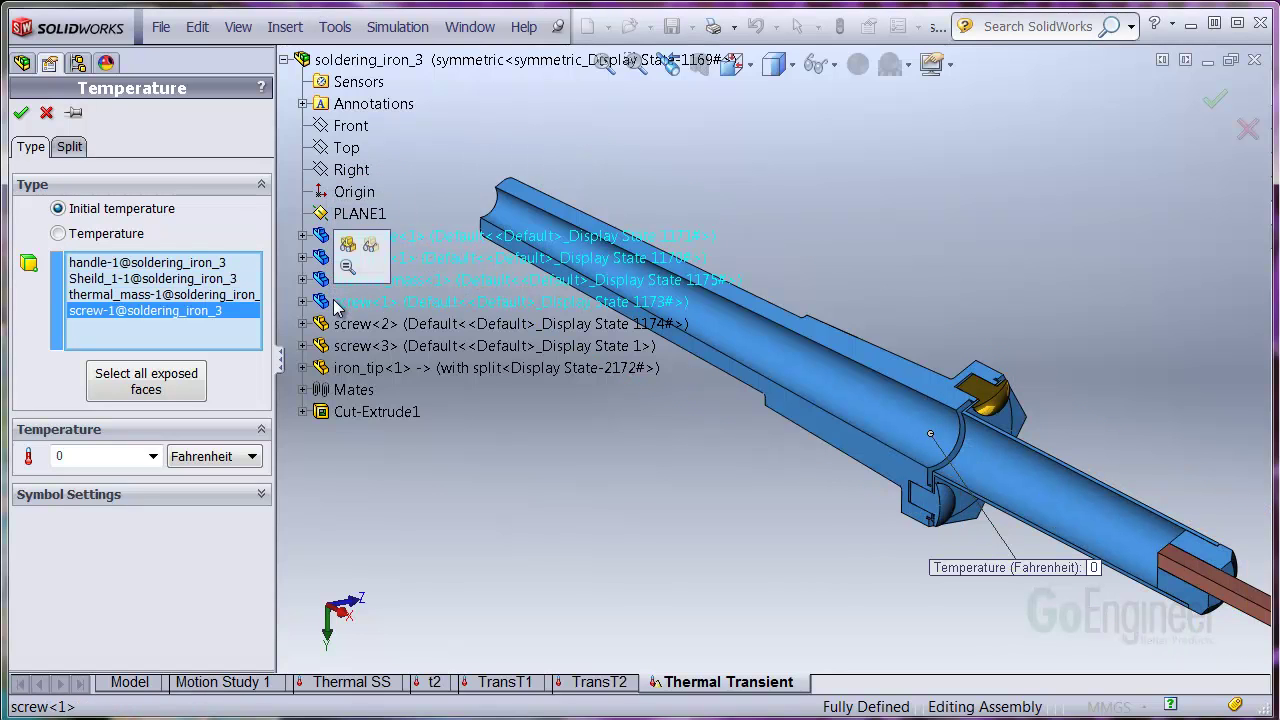
{"action": "left_click", "coordinate": [335, 324]}
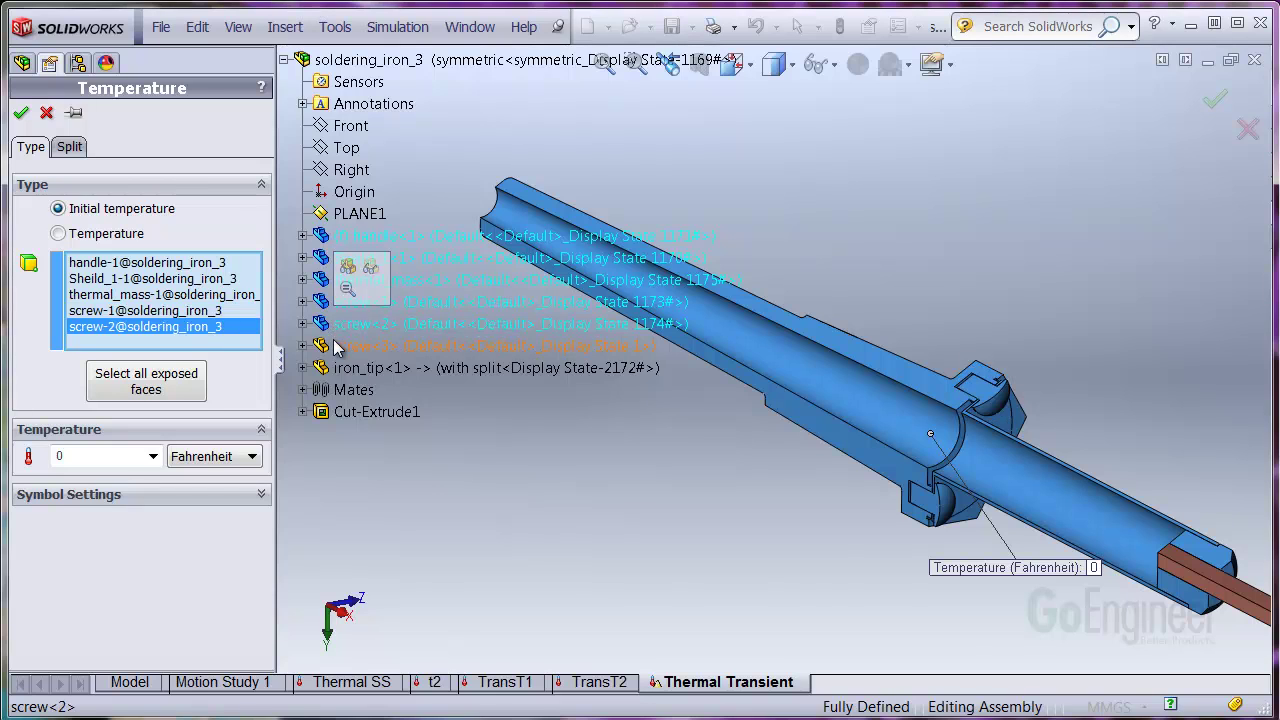
{"action": "left_click", "coordinate": [338, 346]}
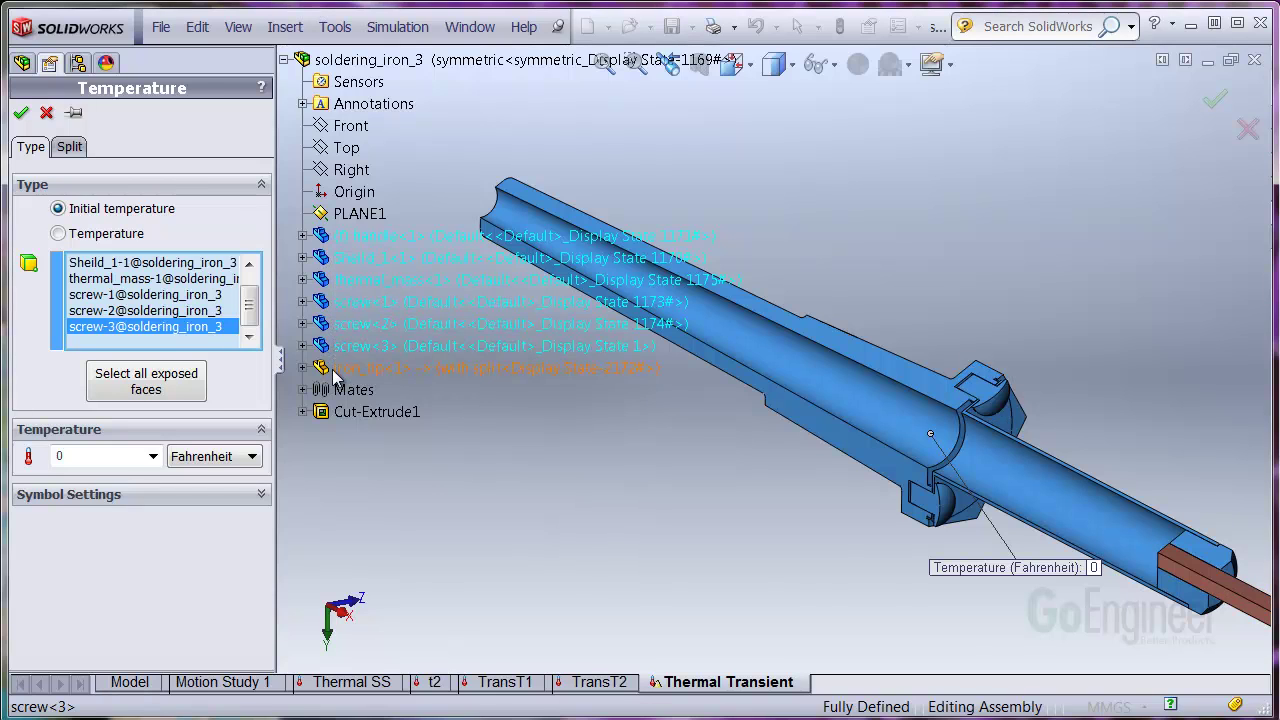
{"action": "left_click", "coordinate": [336, 370]}
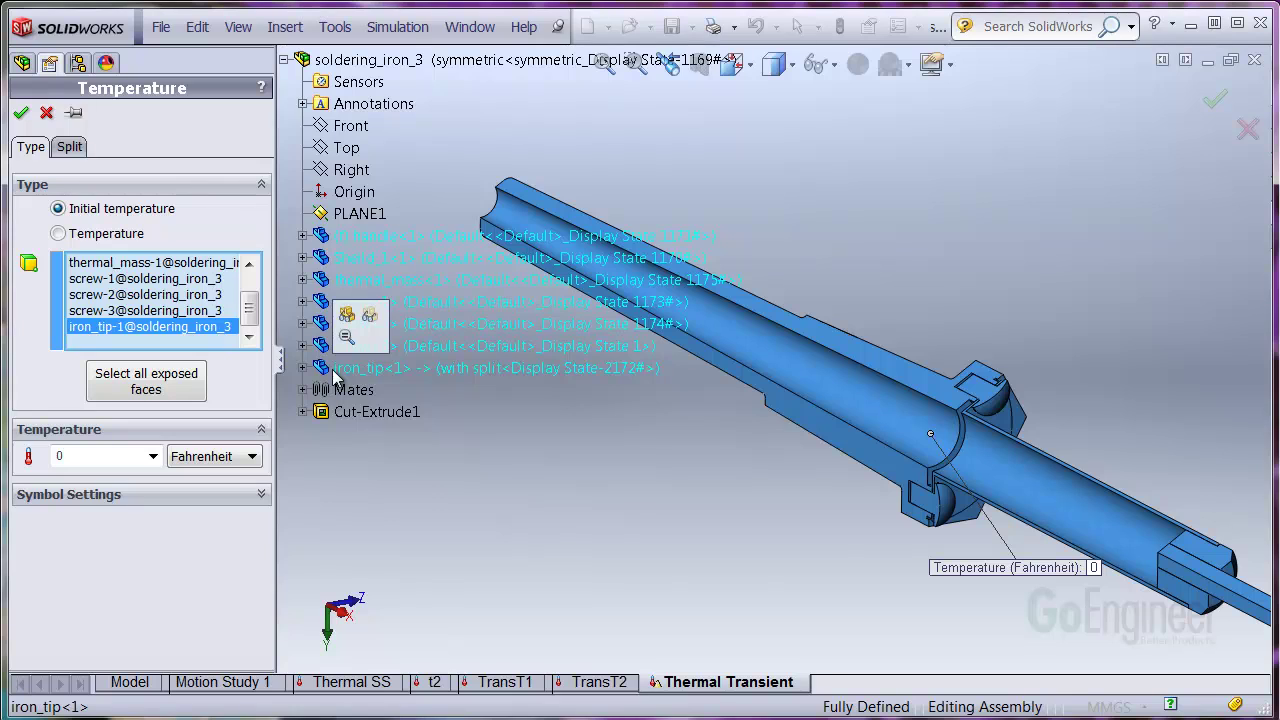
{"action": "left_click", "coordinate": [117, 456]}
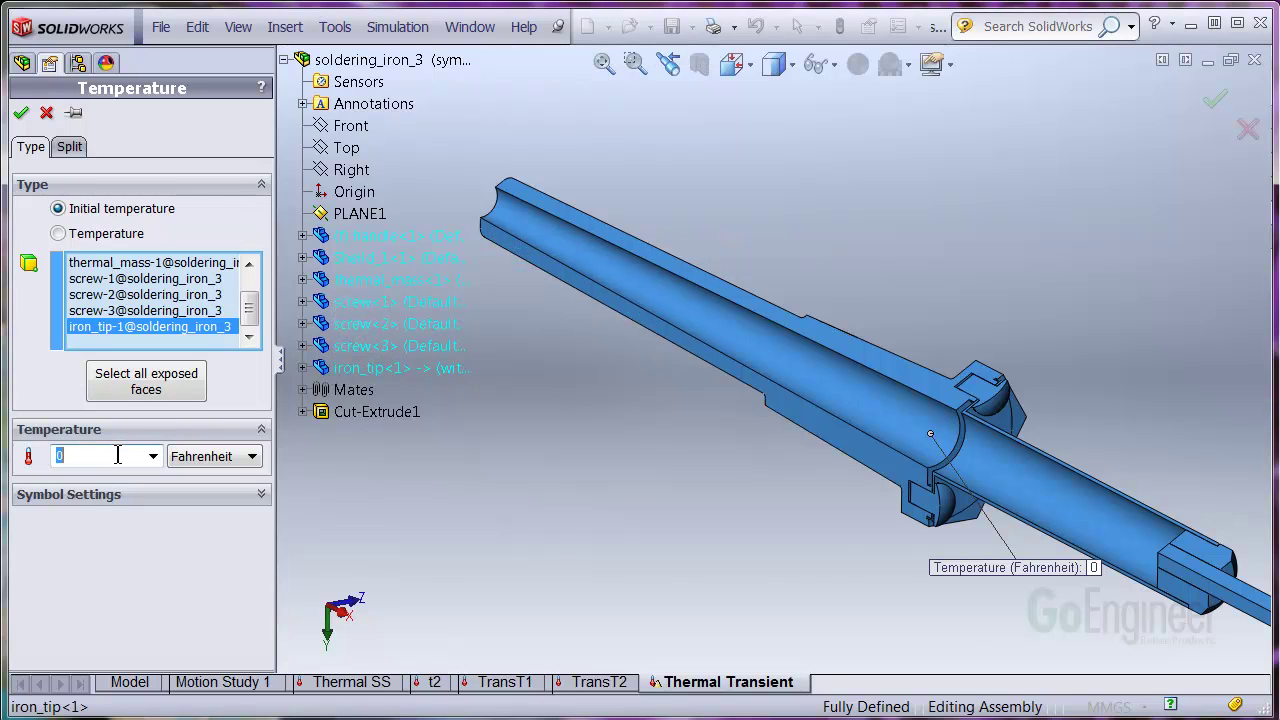
{"action": "type", "text": "75"}
Apply the 75 °F initial temperature and run the Thermal Transient study.
{"action": "left_click", "coordinate": [24, 115]}
{"action": "right_click", "coordinate": [94, 87]}
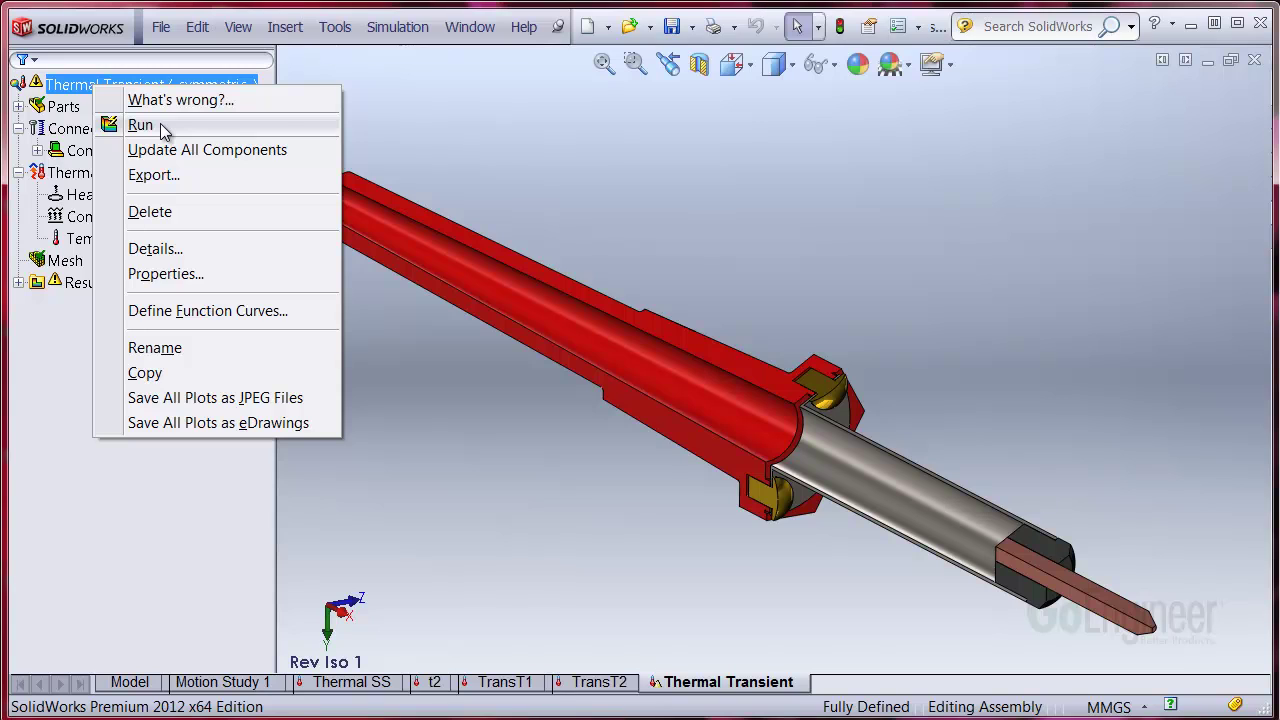
{"action": "left_click", "coordinate": [141, 125]}
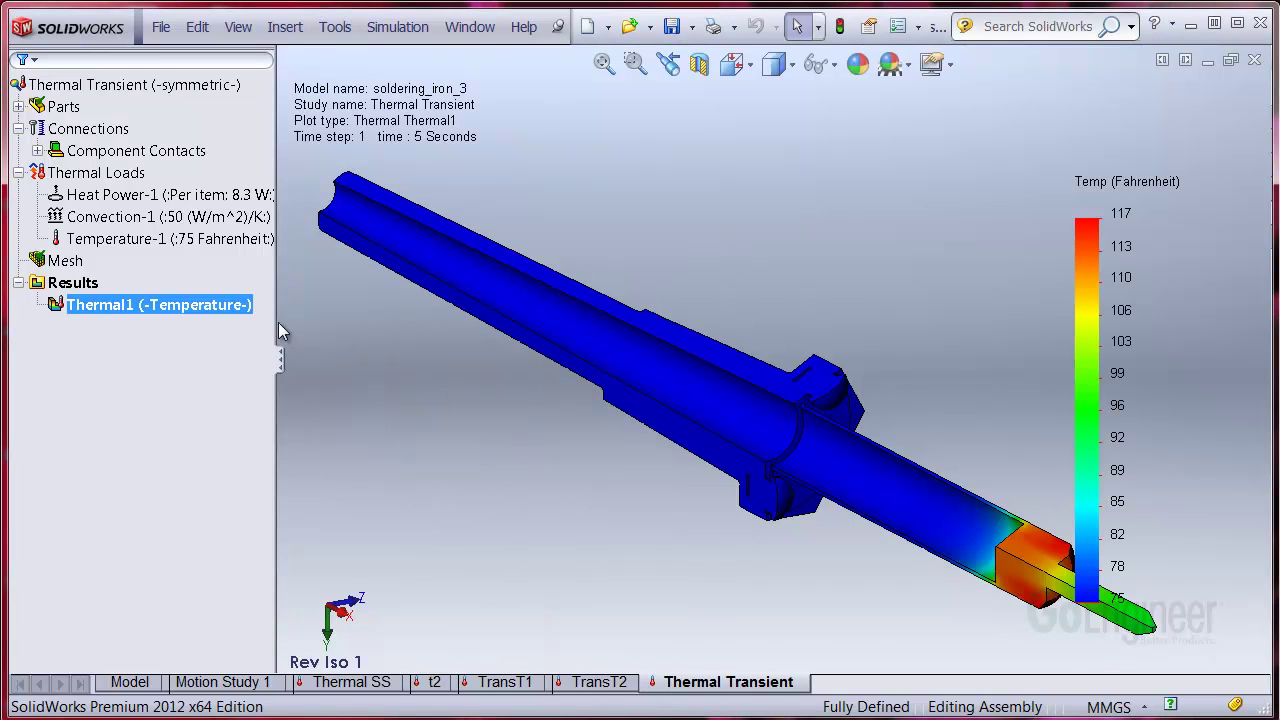
Define a new Thermal2 plot at plot step 12 (60 s).
{"action": "right_click", "coordinate": [63, 279]}
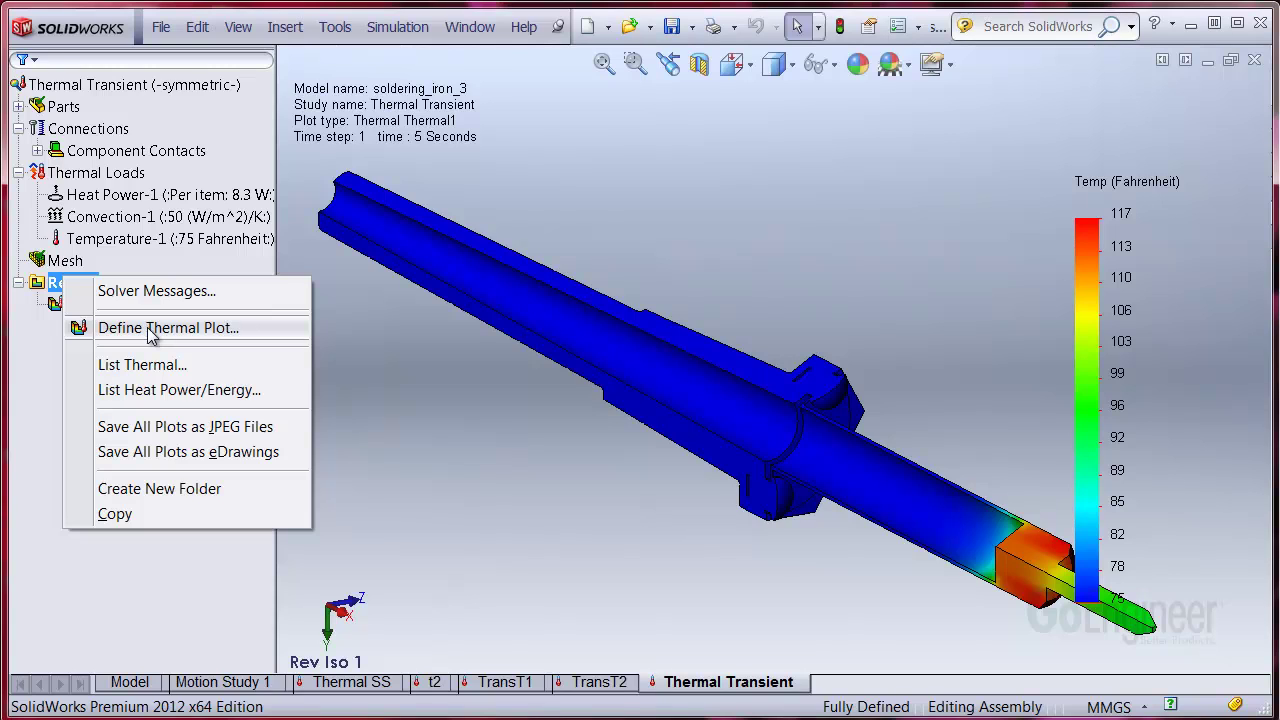
{"action": "left_click", "coordinate": [150, 330]}
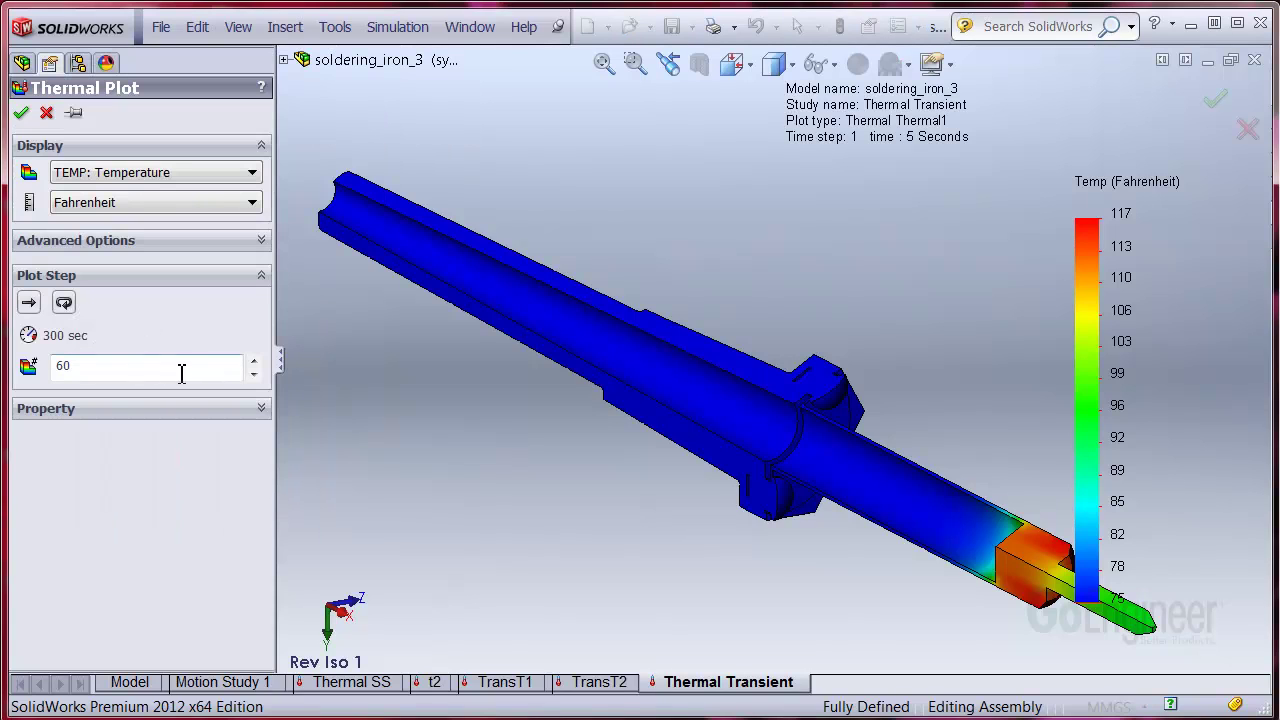
{"action": "left_click", "coordinate": [253, 375]}
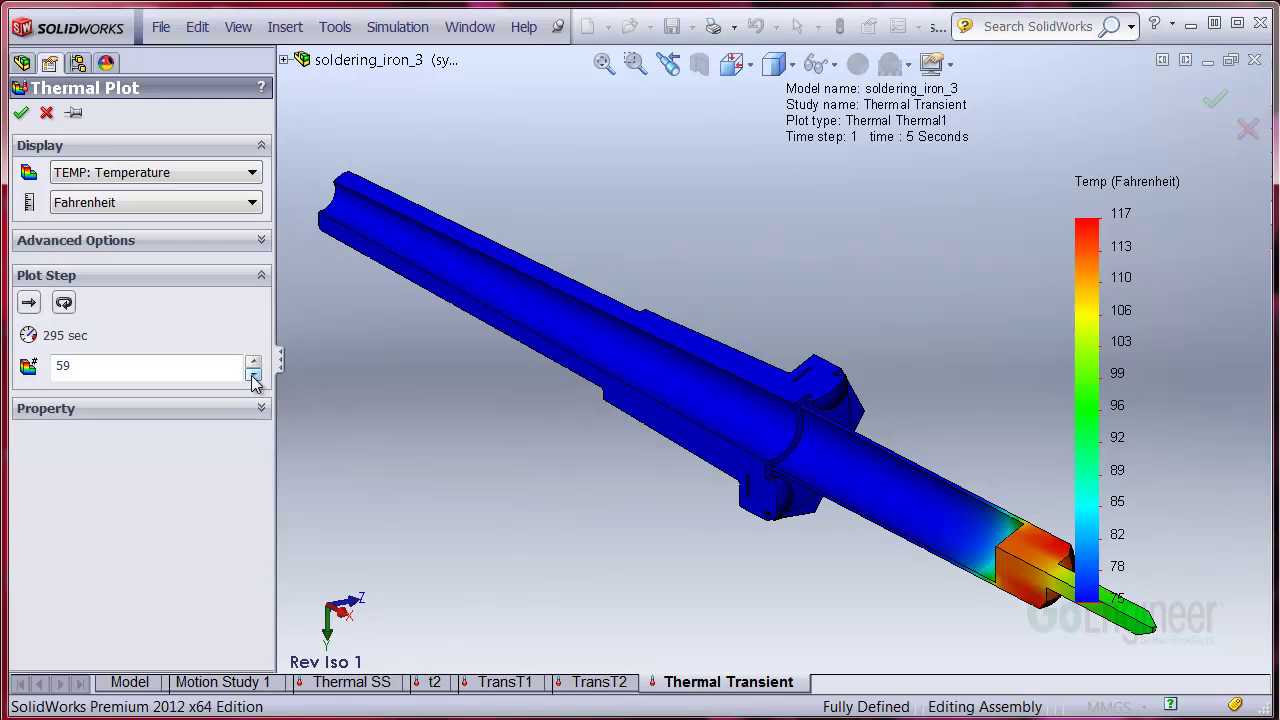
{"action": "left_click", "coordinate": [253, 375]}
{"action": "left_click", "coordinate": [253, 375]}
{"action": "left_click_drag", "start_coordinate": [253, 375], "coordinate": [253, 375]}
{"action": "left_click", "coordinate": [21, 113]}
Probe the iron tip on Thermal2 and graph its temperature response over time.
{"action": "right_click", "coordinate": [145, 328]}
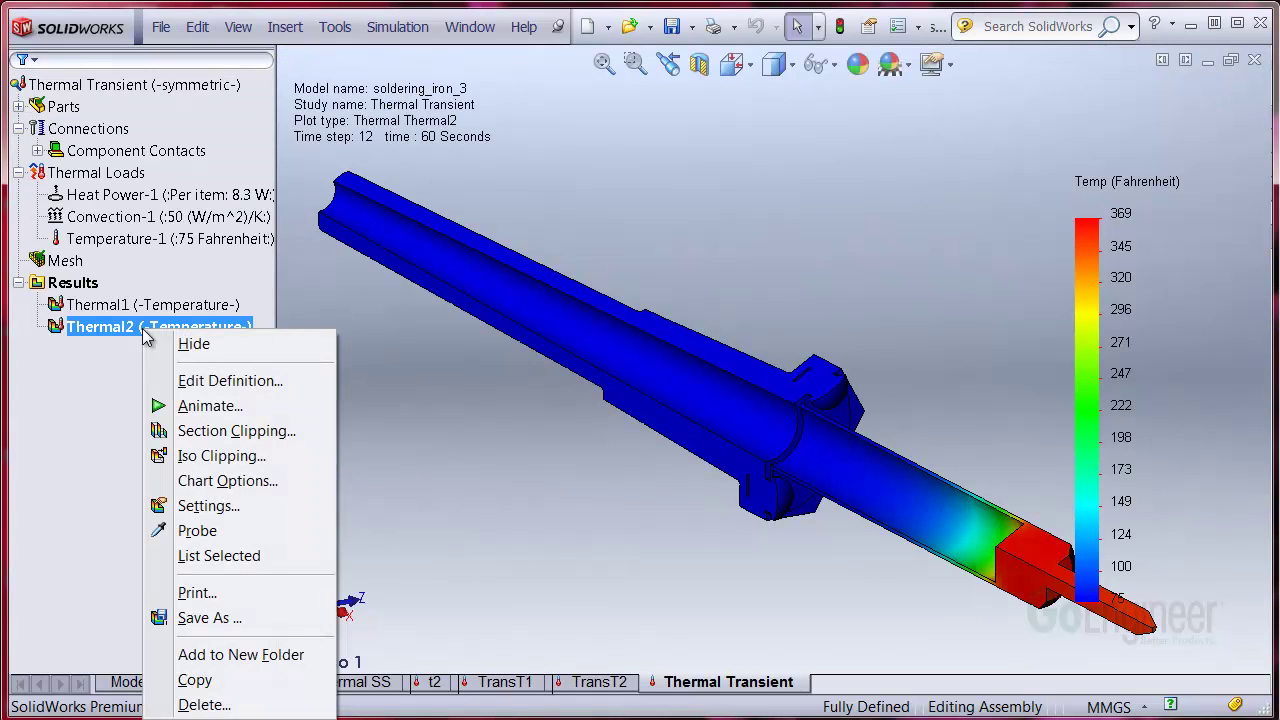
{"action": "left_click", "coordinate": [248, 536]}
{"action": "left_click", "coordinate": [1152, 632]}
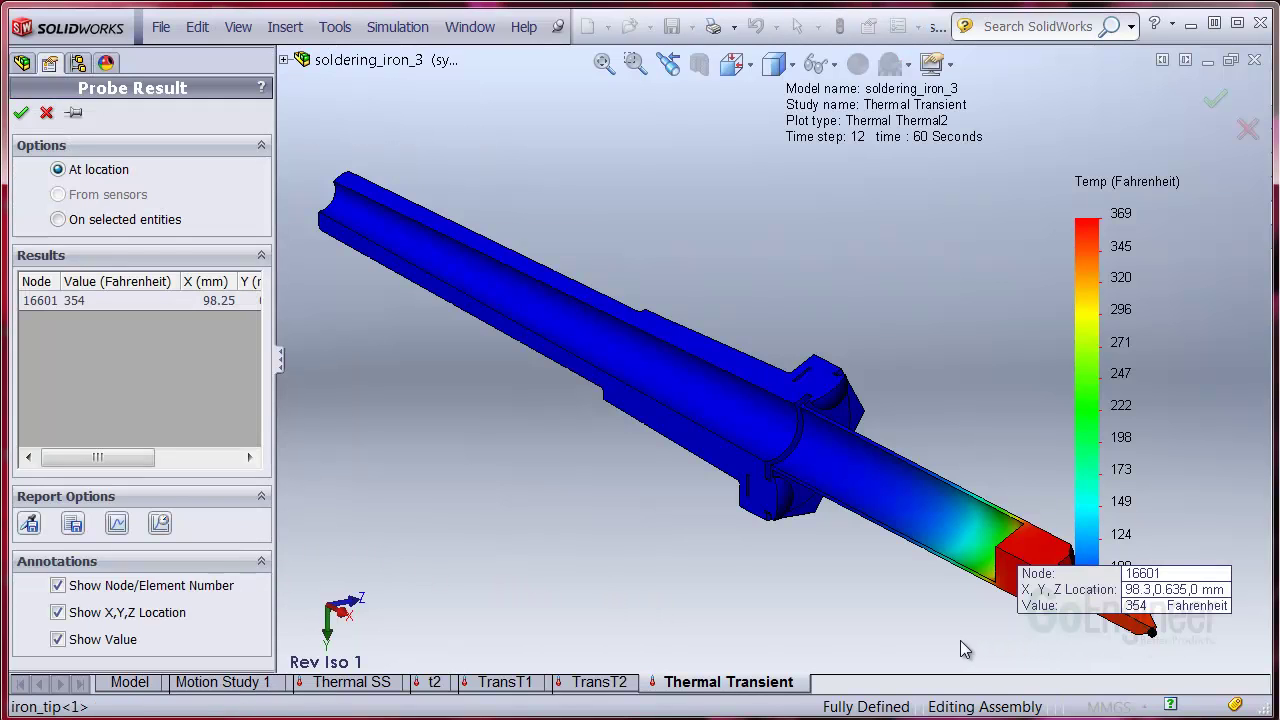
{"action": "left_click", "coordinate": [160, 524]}
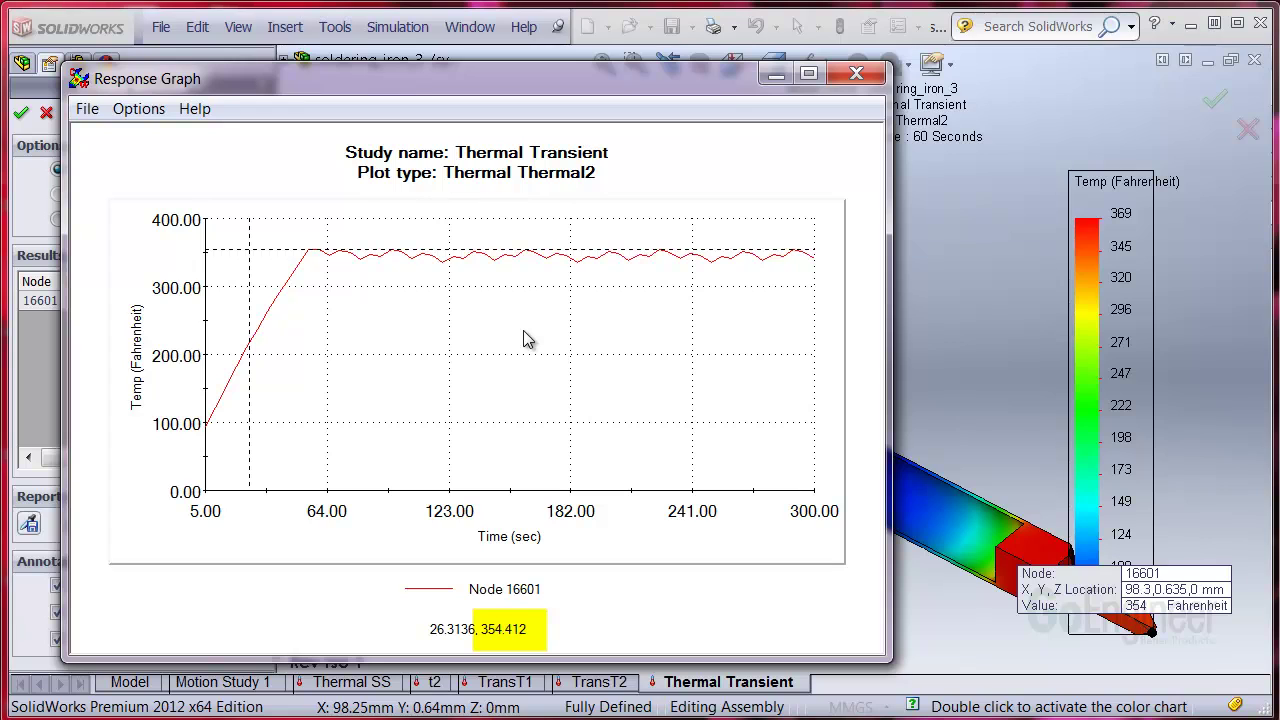
{"action": "left_click_drag", "start_coordinate": [258, 272], "coordinate": [543, 432]}
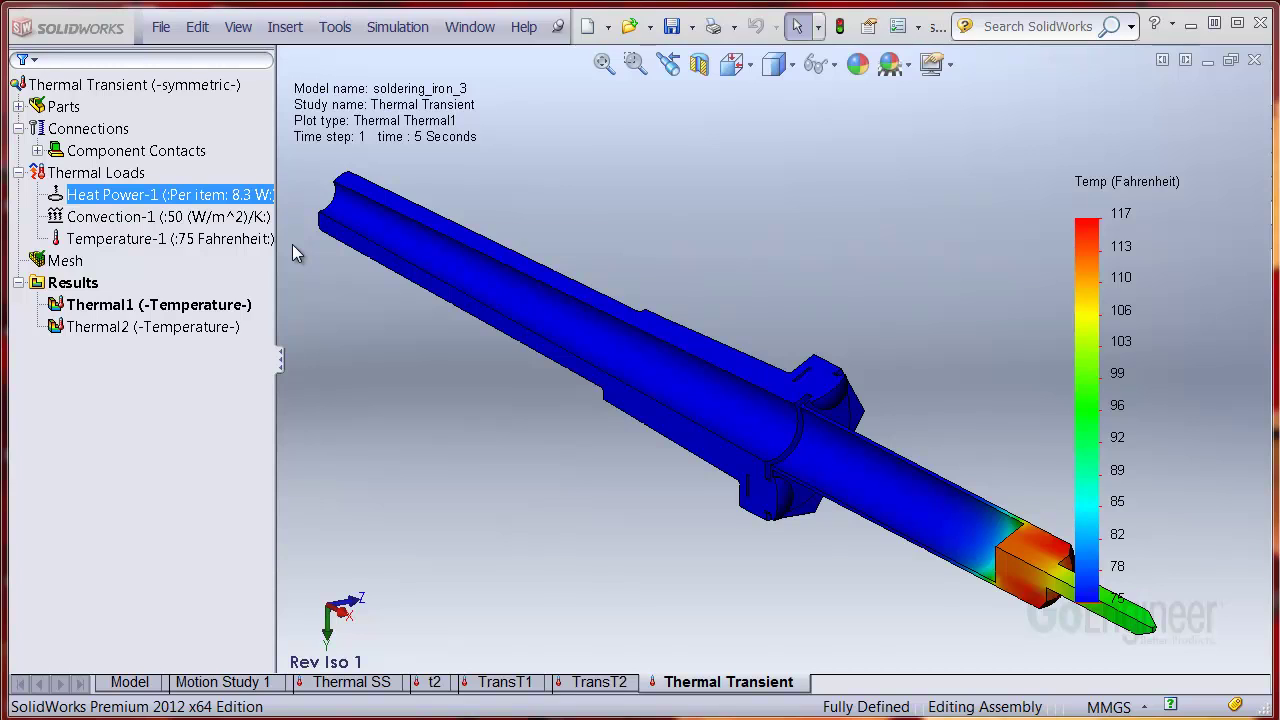
Reopen the Heat Power-1 load definition to check its 370–390 °F thermostat cut-off bounds.
{"action": "right_click", "coordinate": [247, 199]}
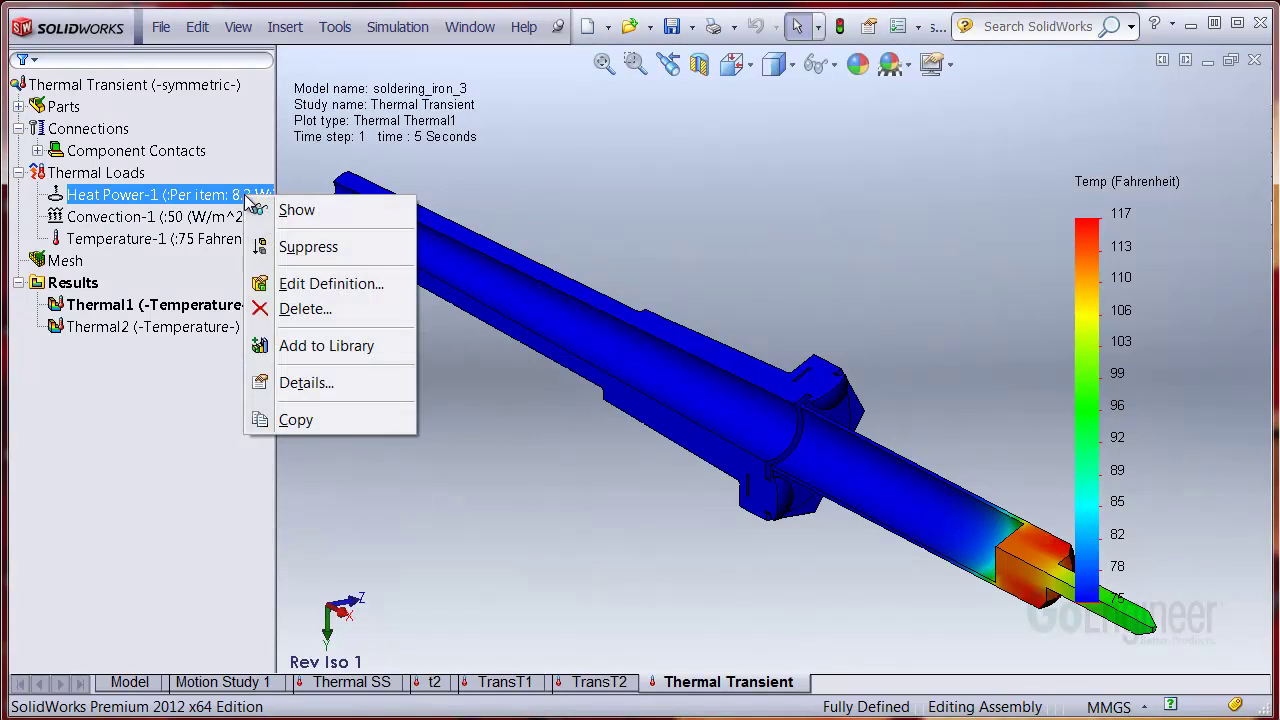
{"action": "left_click", "coordinate": [331, 285]}
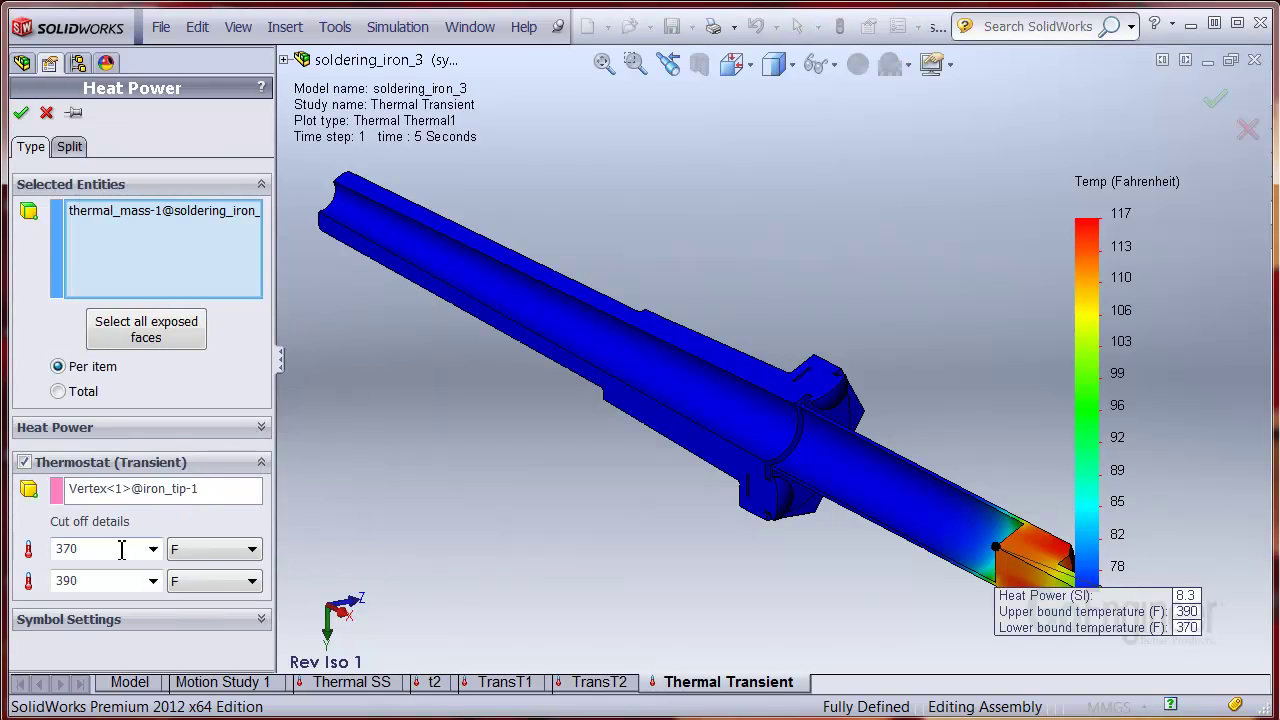